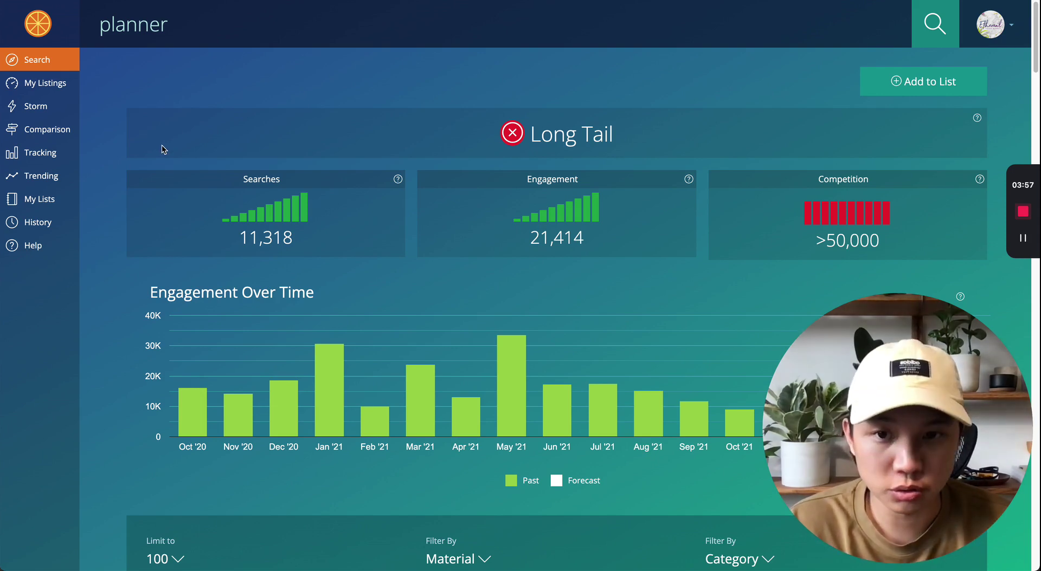
Step: Review the "planner" keyword report, from its search, engagement and competition figures through pricing, shipping charts and sample listings
{"action": "scroll", "coordinate": [114, 172], "scroll_direction": "down", "scroll_amount": 1}
{"action": "scroll", "coordinate": [114, 172], "scroll_direction": "down", "scroll_amount": 1}
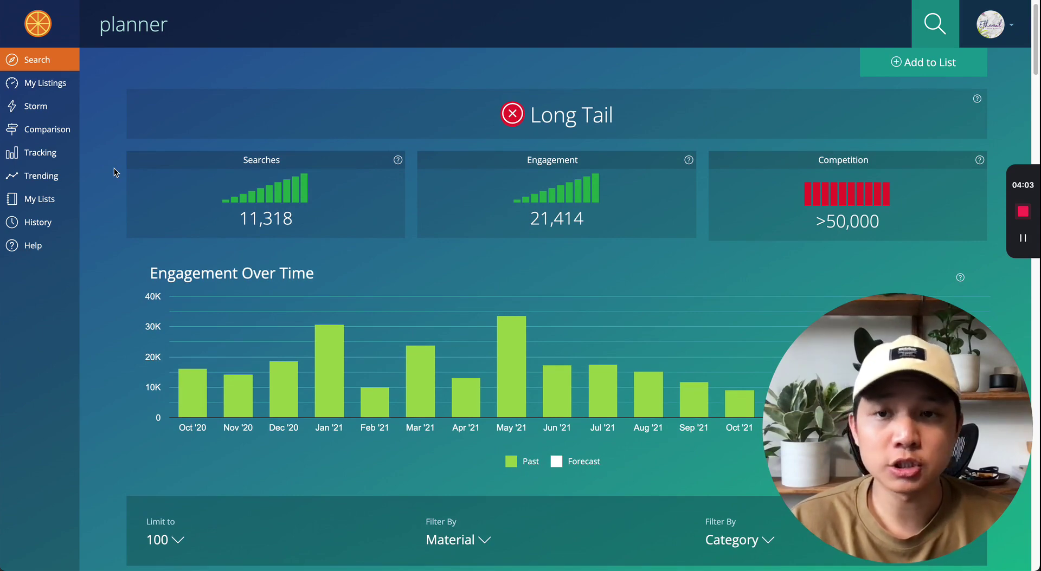
{"action": "scroll", "coordinate": [140, 168], "scroll_direction": "down", "scroll_amount": 5}
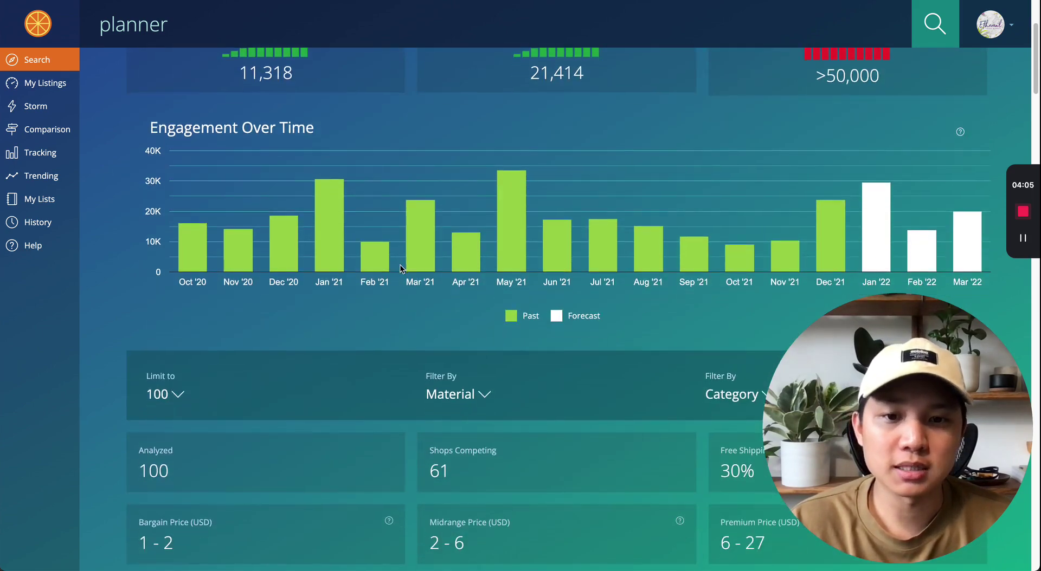
{"action": "scroll", "coordinate": [451, 268], "scroll_direction": "up", "scroll_amount": 6}
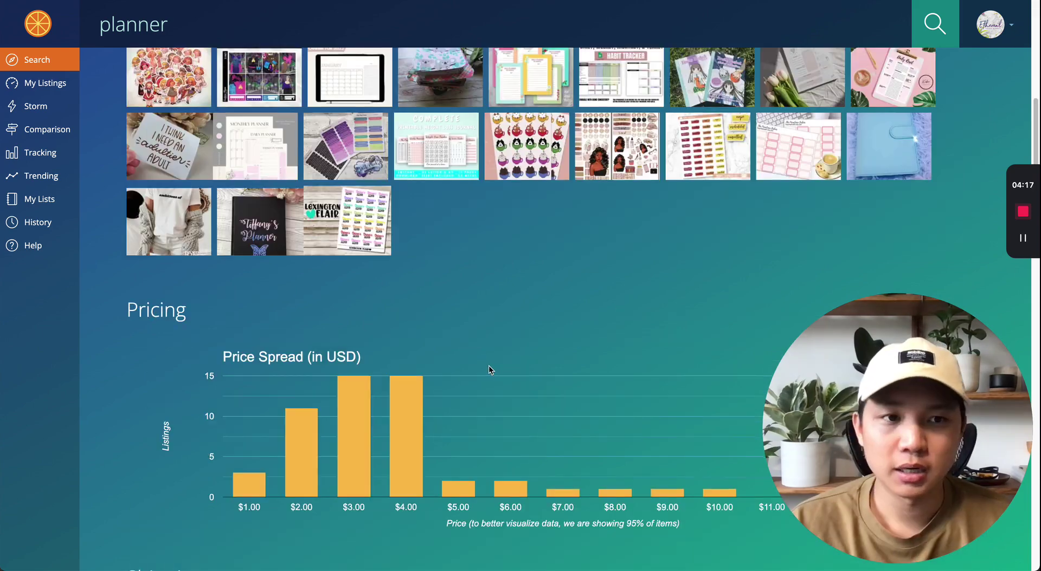
{"action": "scroll", "coordinate": [491, 367], "scroll_direction": "down", "scroll_amount": 6}
{"action": "scroll", "coordinate": [491, 370], "scroll_direction": "down", "scroll_amount": 2}
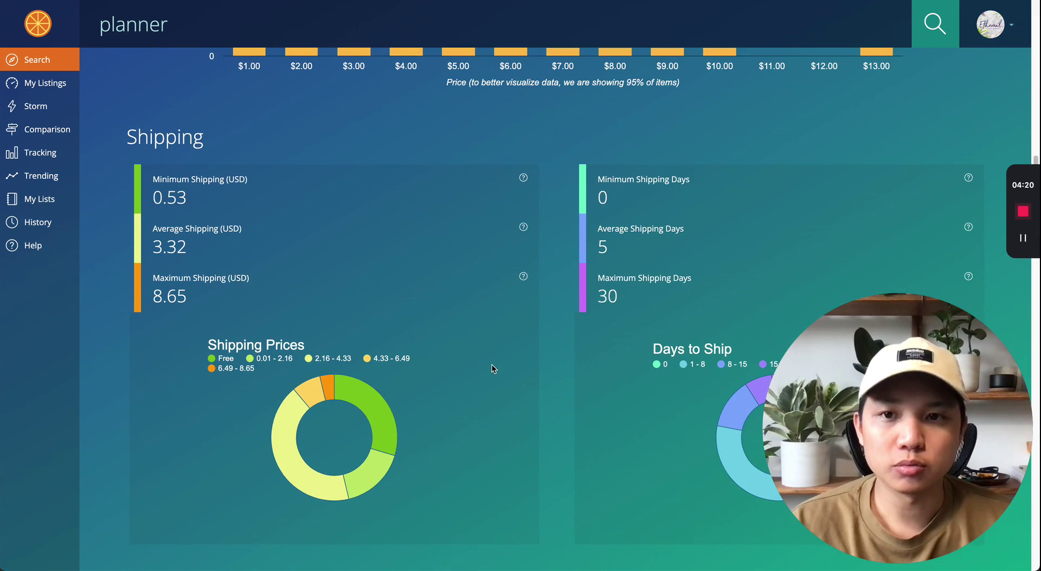
{"action": "scroll", "coordinate": [491, 369], "scroll_direction": "down", "scroll_amount": 6}
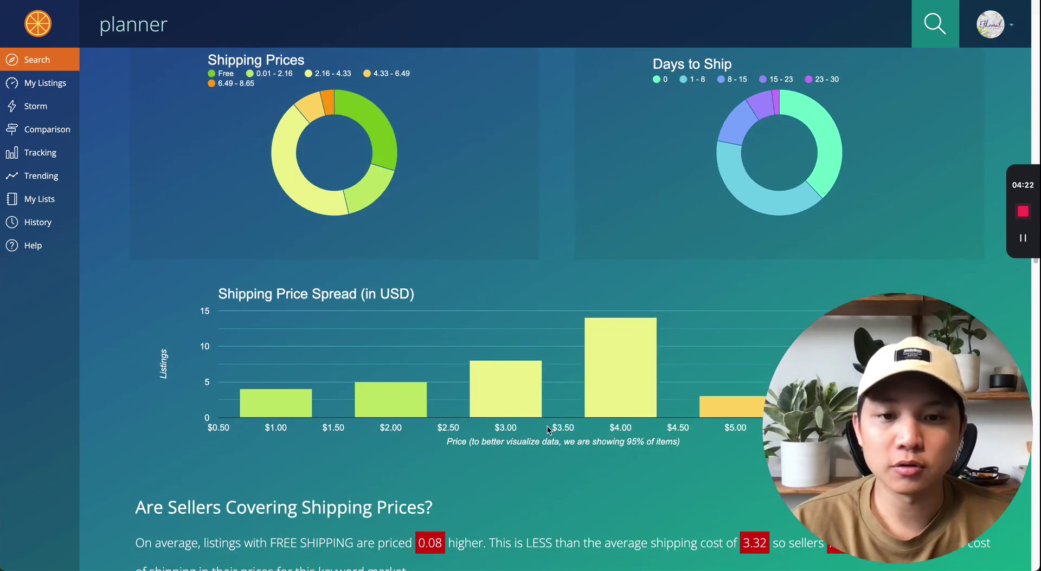
{"action": "scroll", "coordinate": [510, 243], "scroll_direction": "down", "scroll_amount": 5}
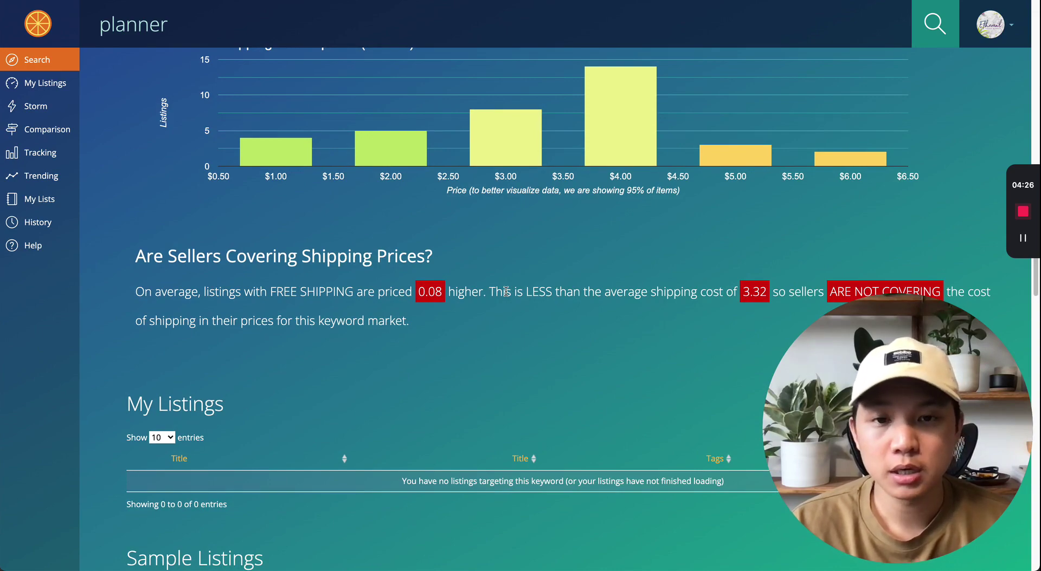
{"action": "scroll", "coordinate": [275, 334], "scroll_direction": "up", "scroll_amount": 18}
{"action": "scroll", "coordinate": [372, 284], "scroll_direction": "up", "scroll_amount": 20}
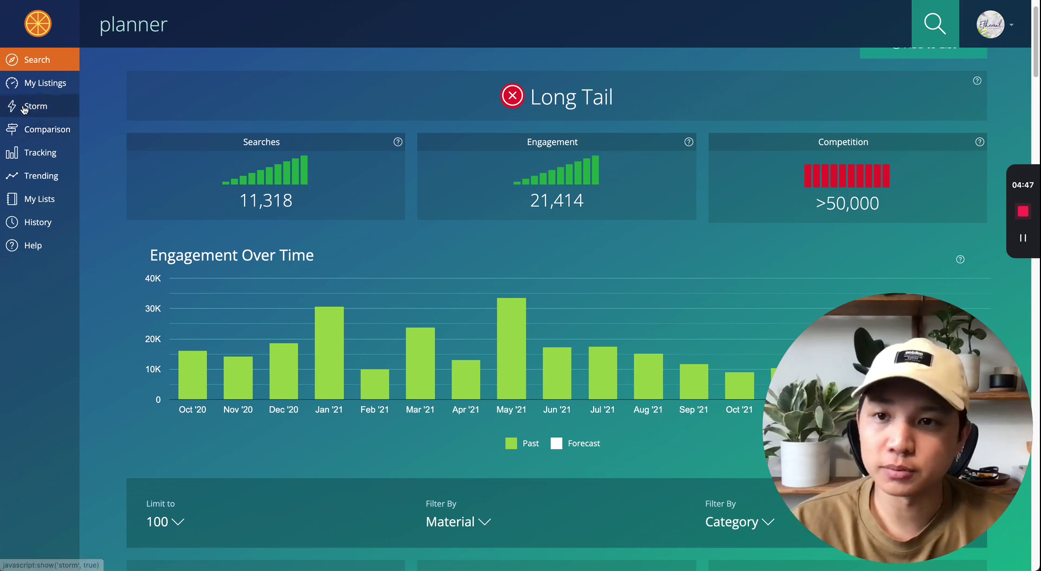
Step: Open Storm for the keyword "planner" and add the suggestion "academic planner" to the bucket
{"action": "left_click", "coordinate": [26, 109]}
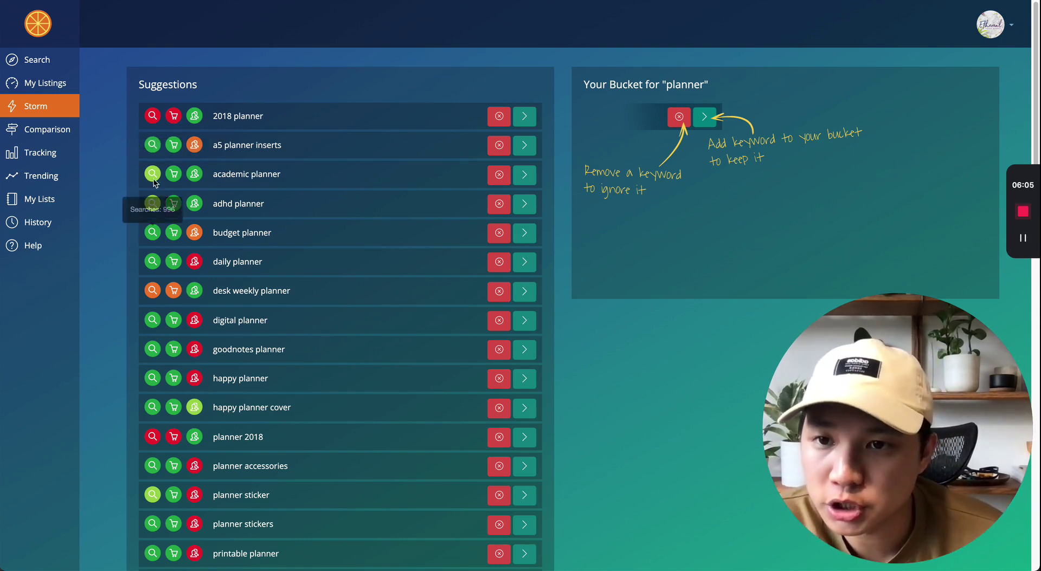
{"action": "mouse_move", "coordinate": [196, 176]}
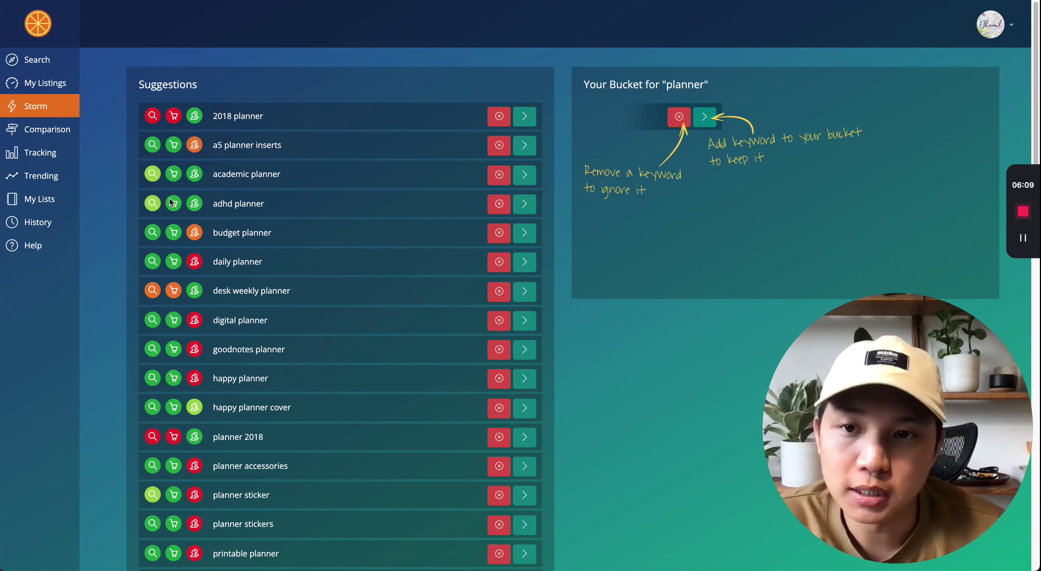
{"action": "mouse_move", "coordinate": [152, 176]}
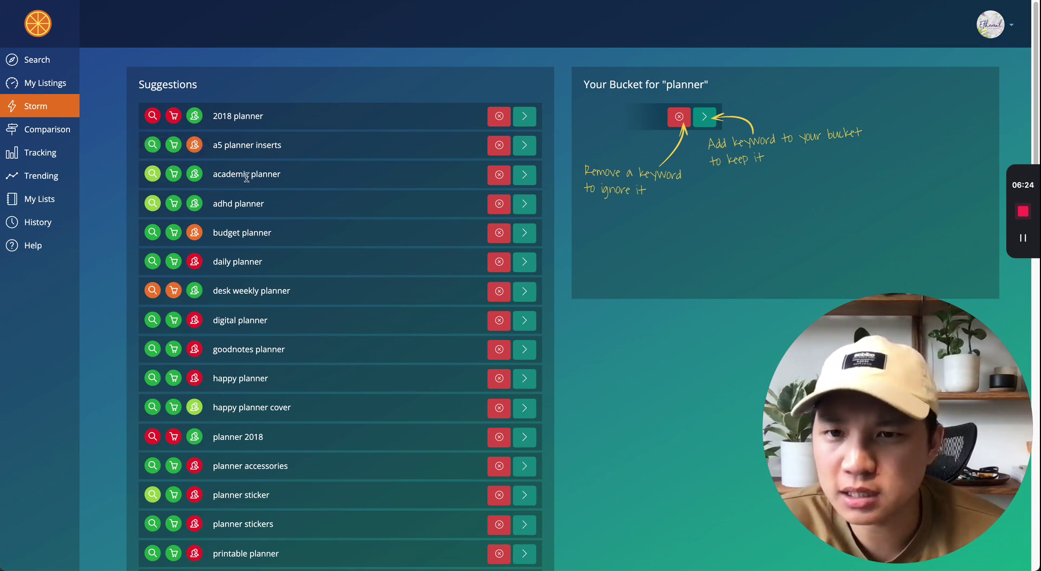
{"action": "left_click_drag", "start_coordinate": [280, 174], "coordinate": [212, 174]}
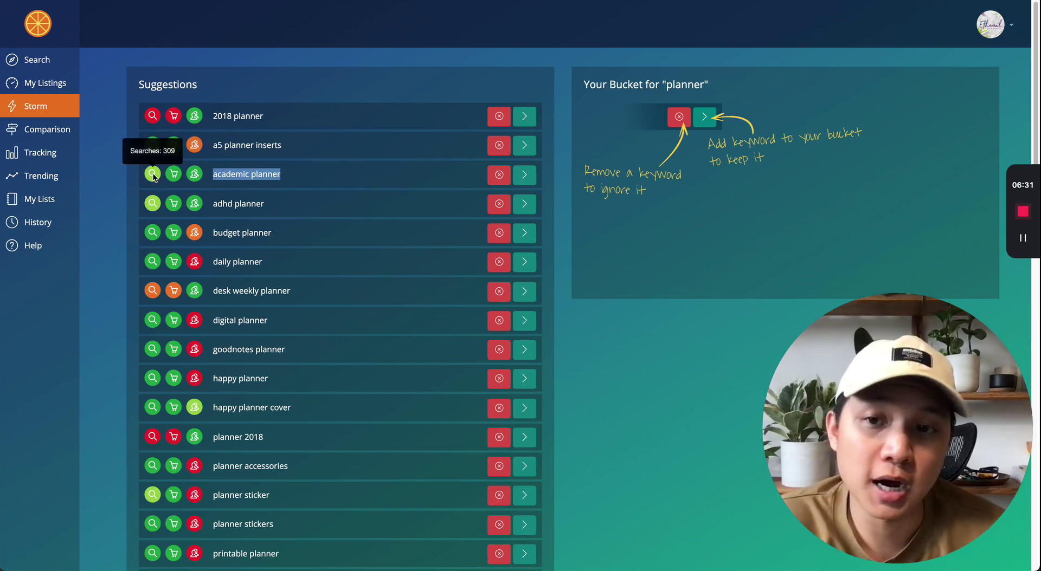
{"action": "left_click", "coordinate": [524, 174]}
Step: Add the suggestions "adhd planner" and "student planner" to the "planner" bucket
{"action": "mouse_move", "coordinate": [154, 177]}
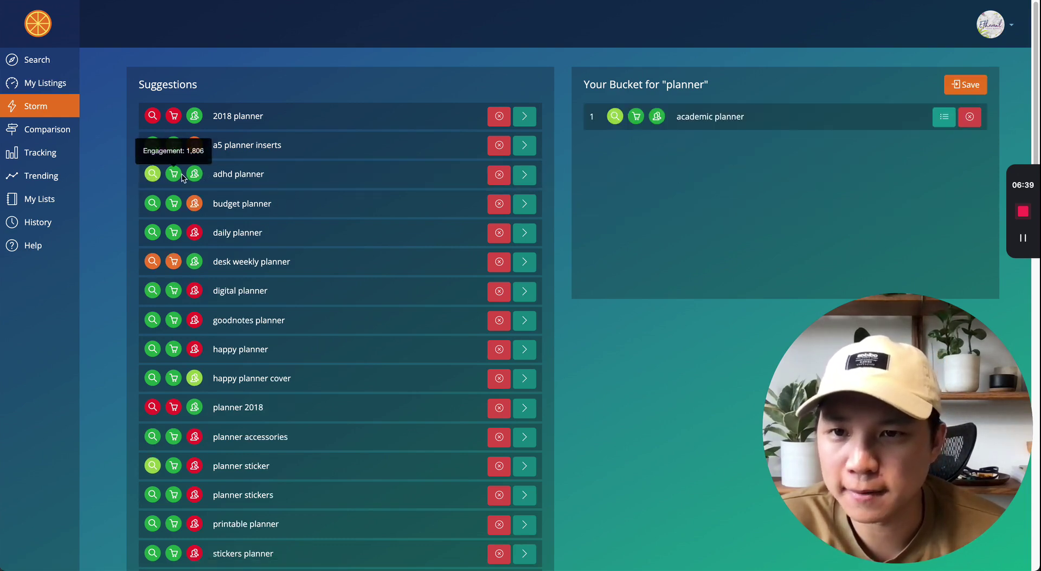
{"action": "left_click", "coordinate": [530, 181]}
{"action": "mouse_move", "coordinate": [662, 146]}
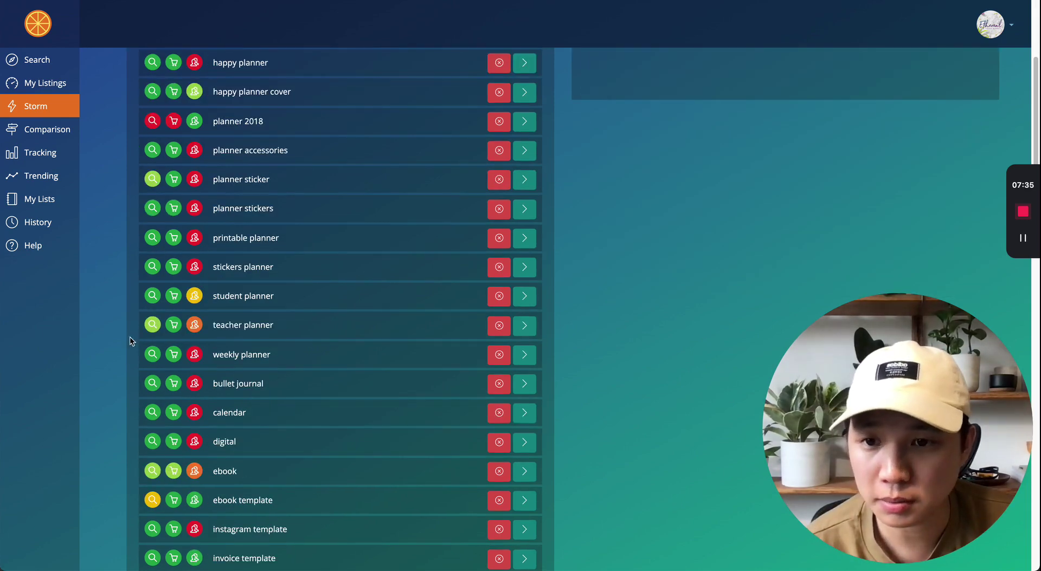
{"action": "mouse_move", "coordinate": [156, 298]}
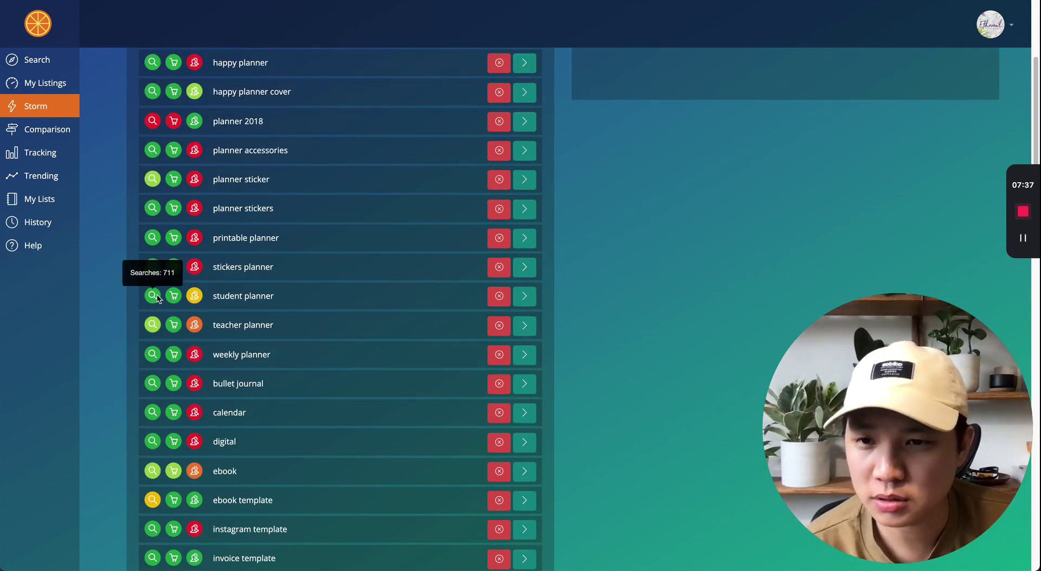
{"action": "left_click", "coordinate": [524, 296]}
Step: Examine the template keywords among the suggestions, "instagram template" and "invoice template"
{"action": "scroll", "coordinate": [289, 320], "scroll_direction": "down", "scroll_amount": 1}
{"action": "scroll", "coordinate": [289, 320], "scroll_direction": "down", "scroll_amount": 1}
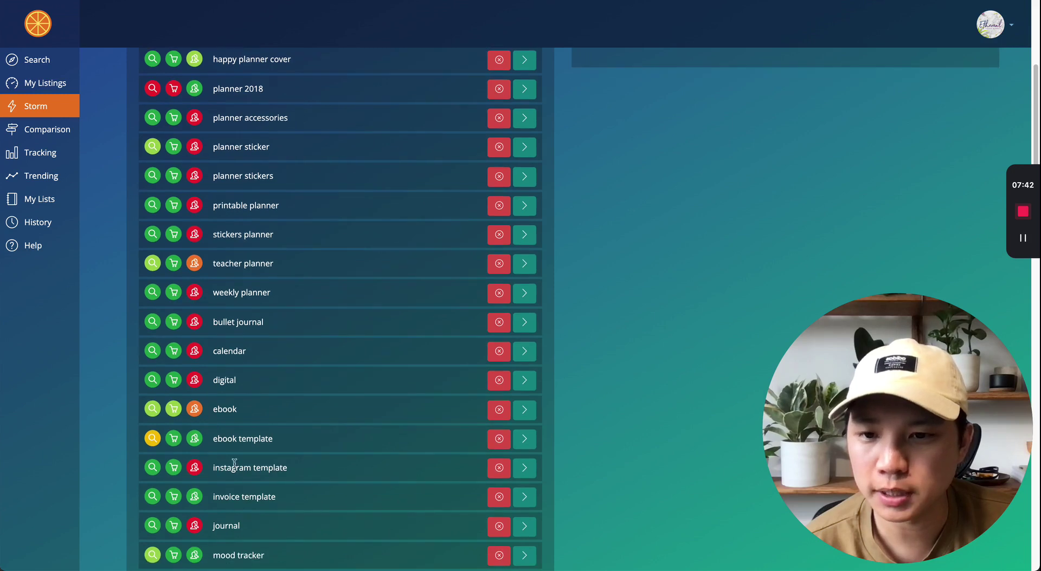
{"action": "left_click_drag", "start_coordinate": [285, 499], "coordinate": [212, 466]}
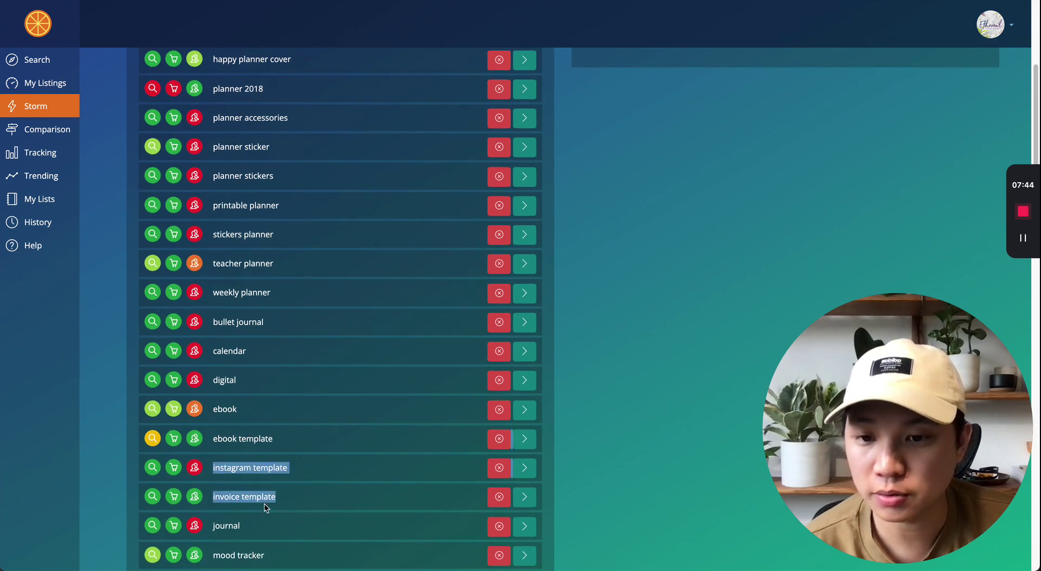
{"action": "left_click", "coordinate": [226, 506]}
{"action": "scroll", "coordinate": [265, 500], "scroll_direction": "down", "scroll_amount": 1}
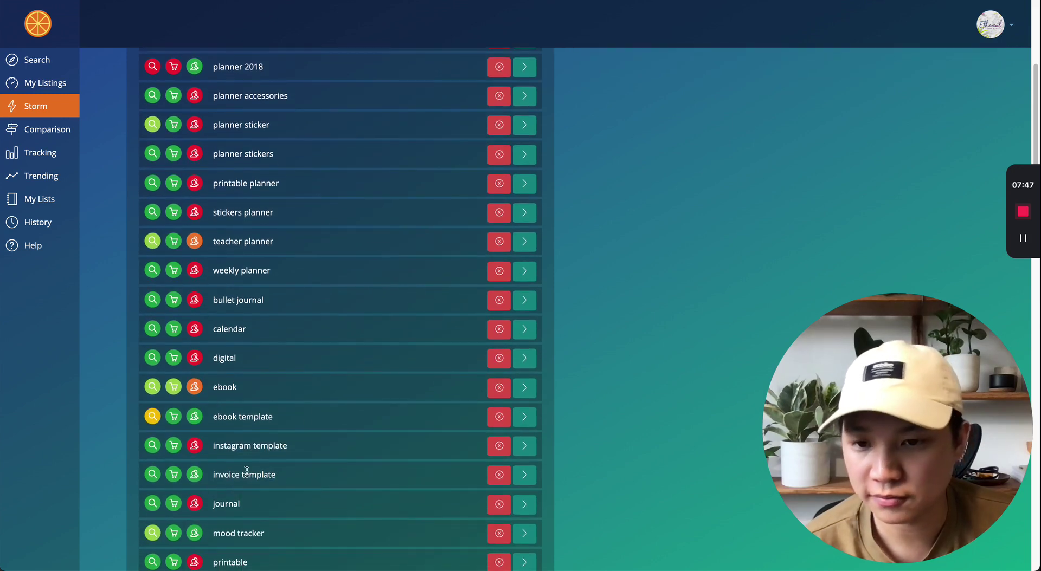
{"action": "left_click_drag", "start_coordinate": [271, 475], "coordinate": [232, 475]}
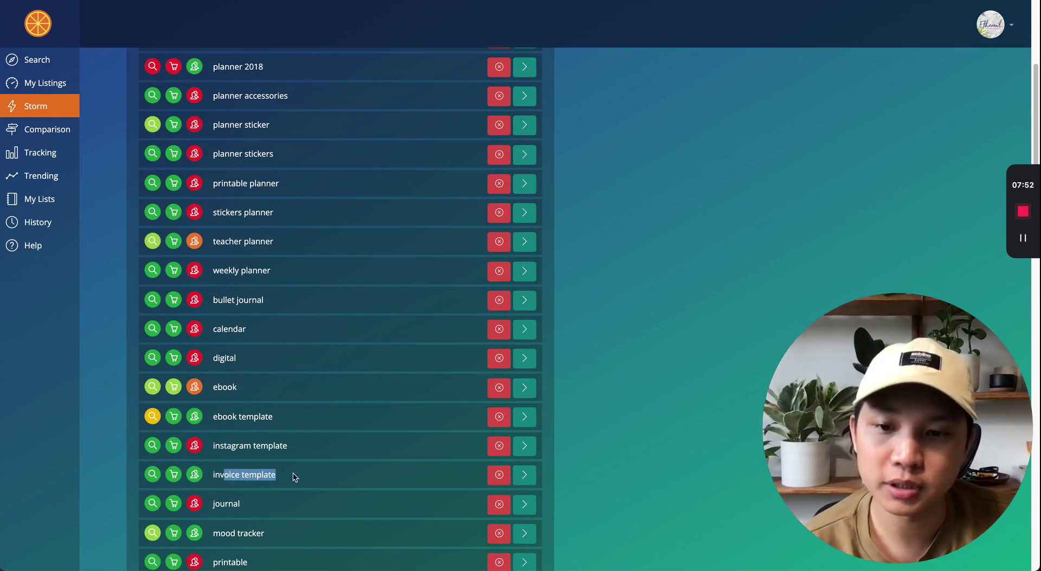
{"action": "left_click", "coordinate": [267, 475]}
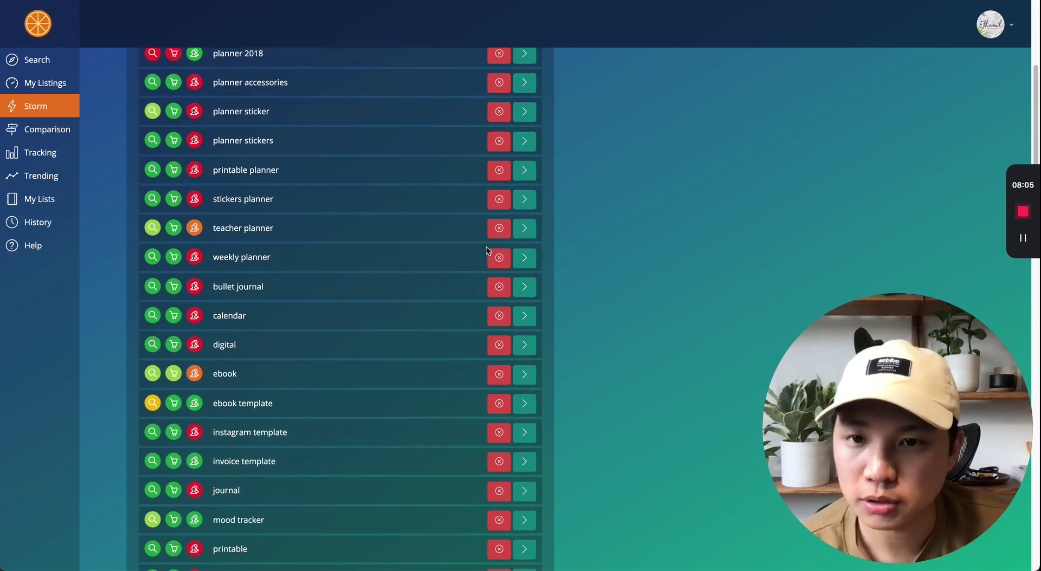
Step: Take "teacher planner" out of the suggestions and add "fitness planner" to the bucket
{"action": "left_click", "coordinate": [499, 227]}
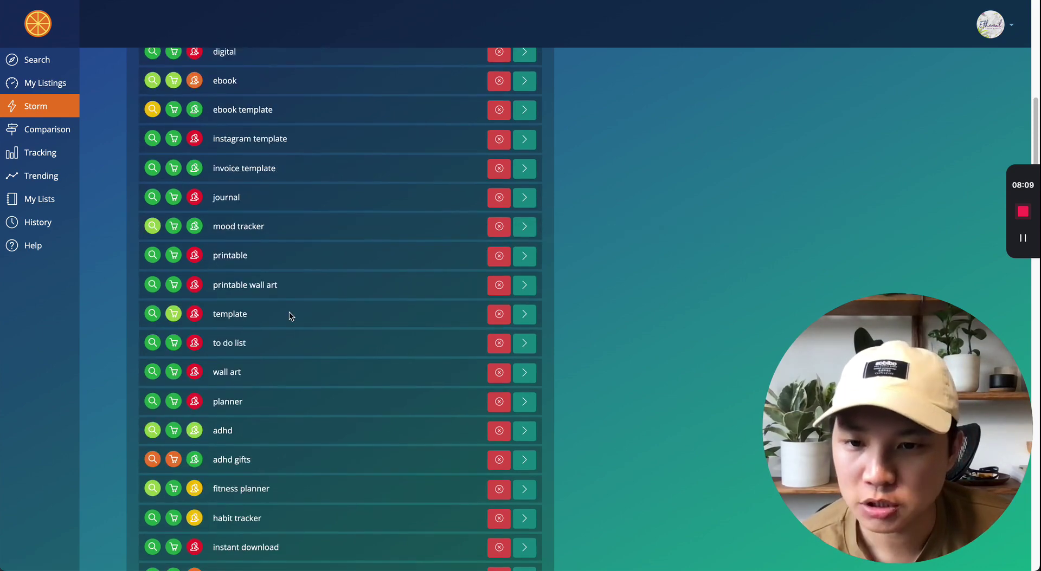
{"action": "scroll", "coordinate": [290, 316], "scroll_direction": "down", "scroll_amount": 5}
{"action": "scroll", "coordinate": [290, 316], "scroll_direction": "down", "scroll_amount": 1}
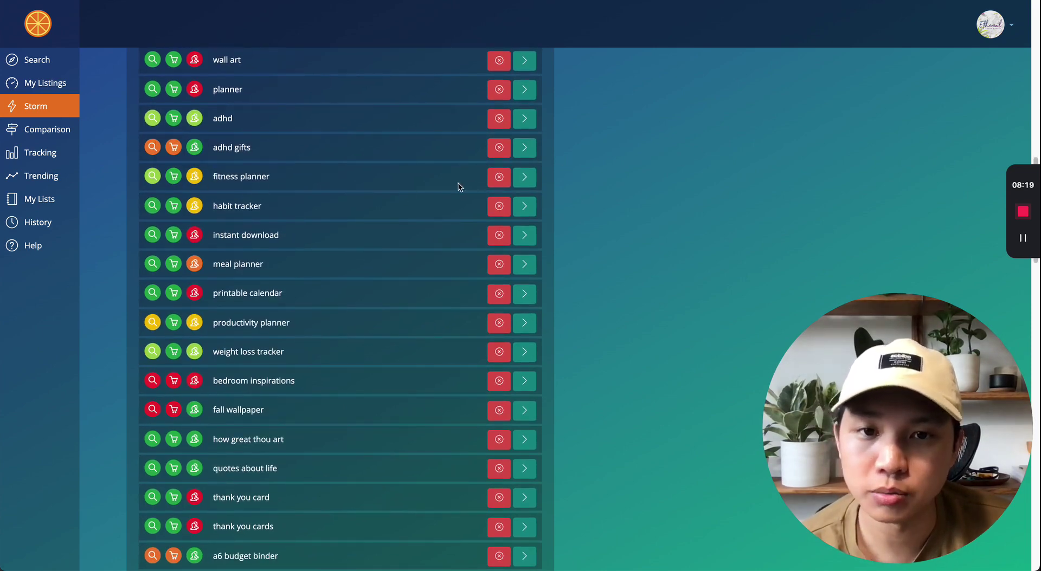
{"action": "left_click", "coordinate": [525, 177]}
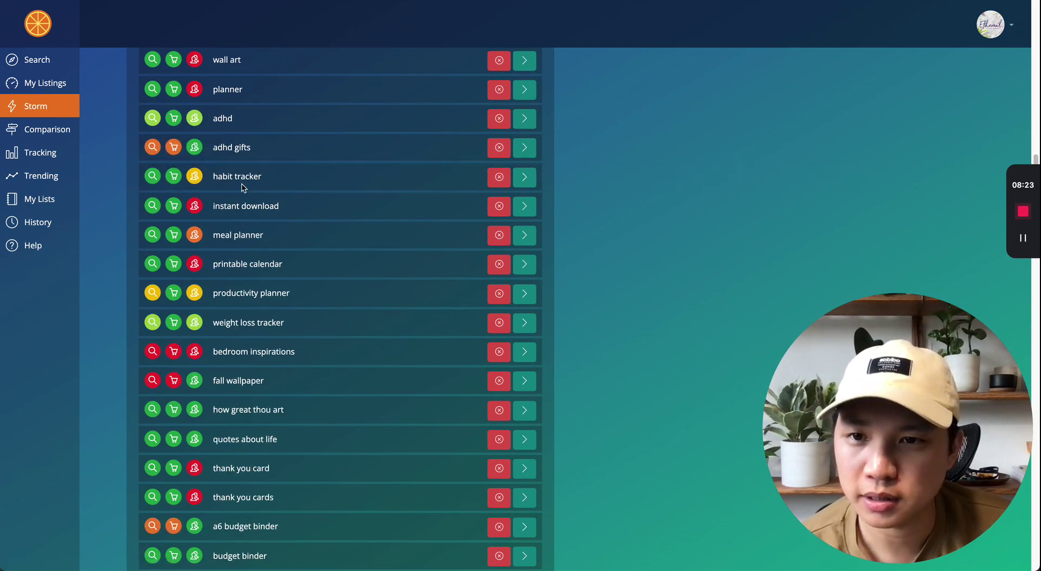
Step: Check the search and competition figures of "habit tracker", add it to the bucket, and take "weight loss tracker" out of the suggestions
{"action": "mouse_move", "coordinate": [152, 181]}
{"action": "mouse_move", "coordinate": [196, 181]}
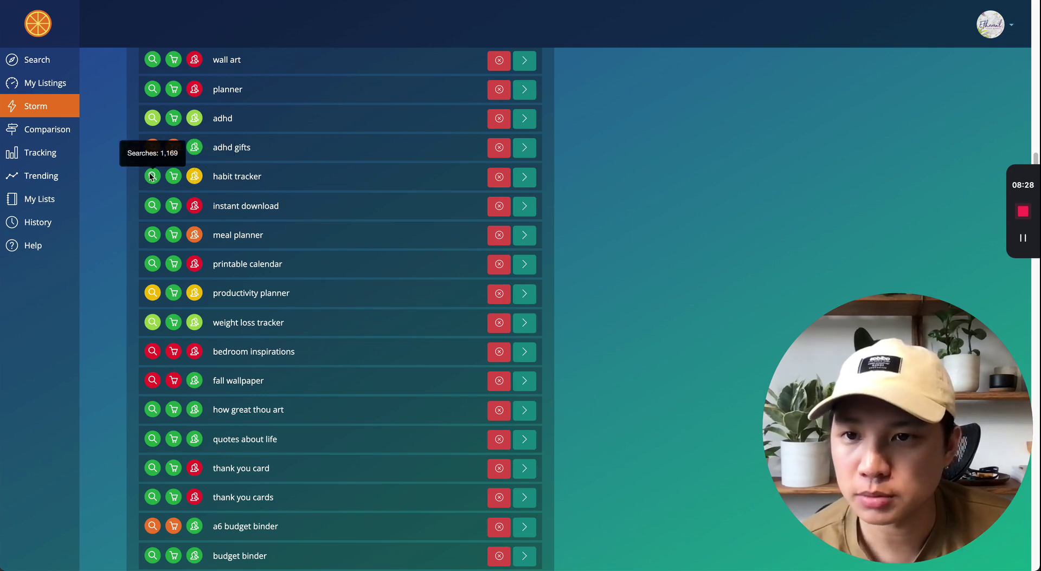
{"action": "left_click", "coordinate": [426, 176]}
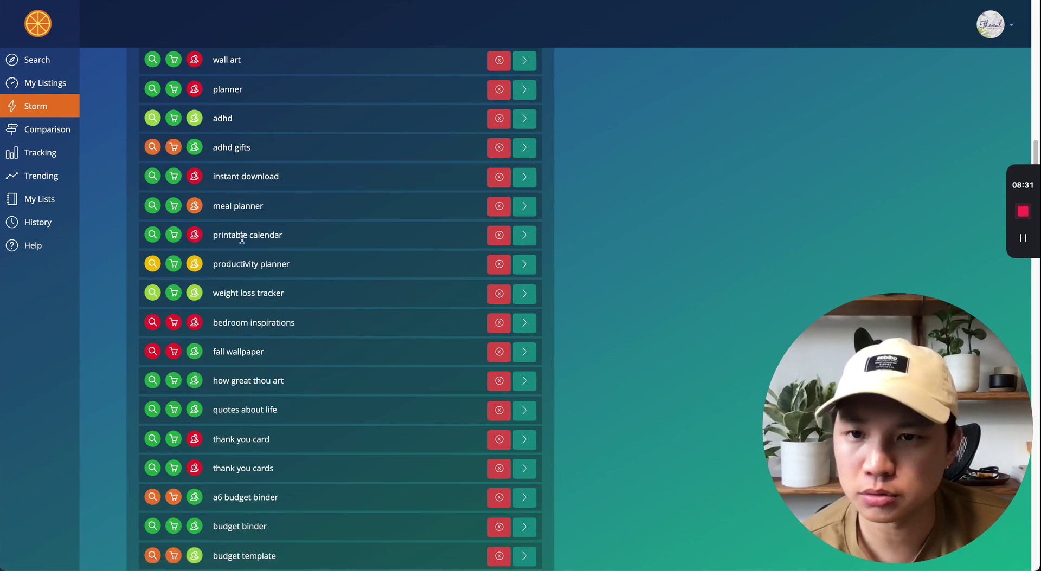
{"action": "mouse_move", "coordinate": [153, 293]}
{"action": "left_click", "coordinate": [498, 293]}
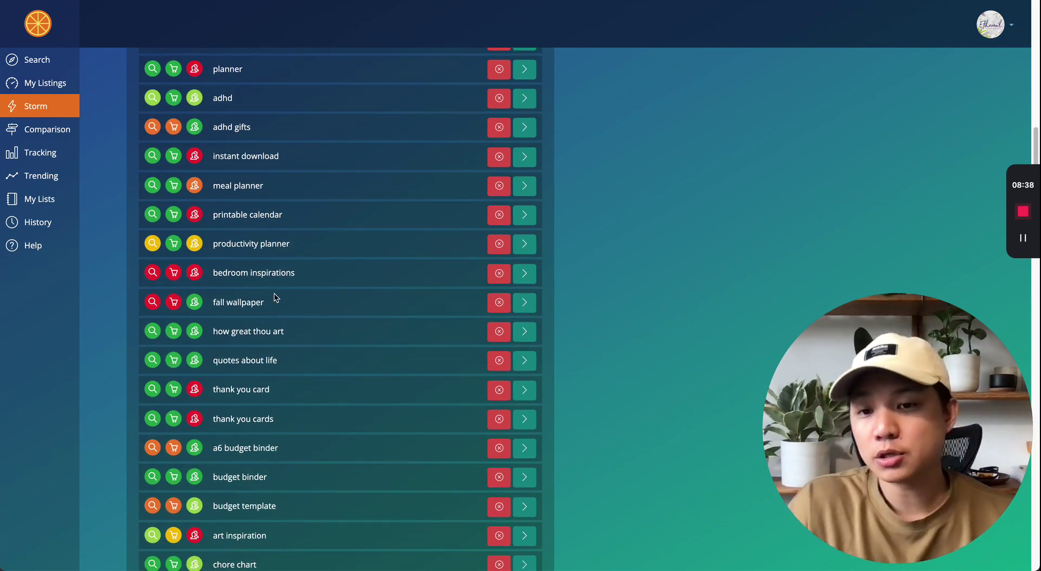
Step: Add the suggestions "debt tracker" and "social media planner" further down the list to the bucket
{"action": "scroll", "coordinate": [335, 333], "scroll_direction": "down", "scroll_amount": 1}
{"action": "scroll", "coordinate": [336, 337], "scroll_direction": "down", "scroll_amount": 3}
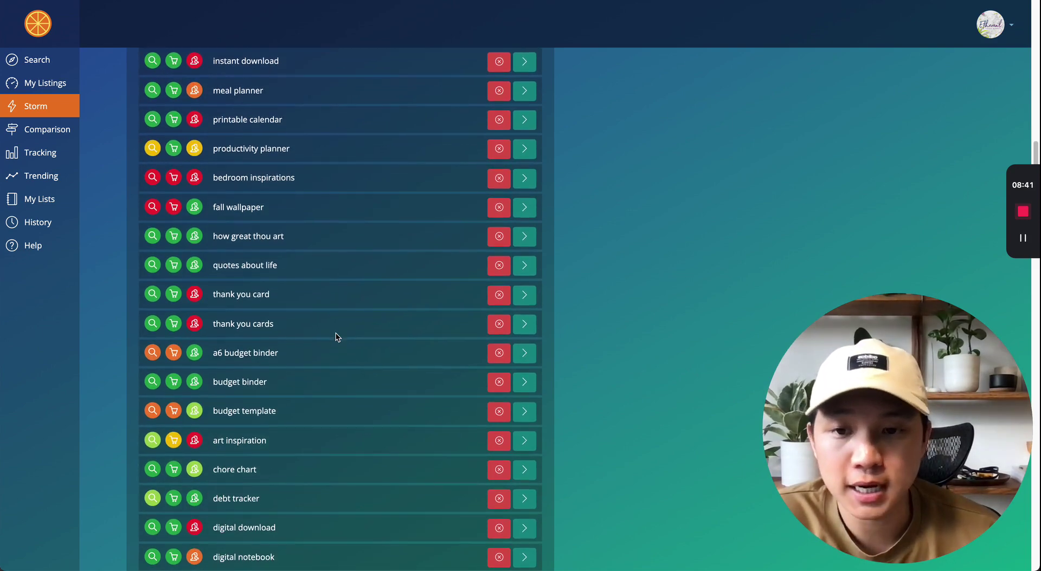
{"action": "scroll", "coordinate": [276, 391], "scroll_direction": "down", "scroll_amount": 5}
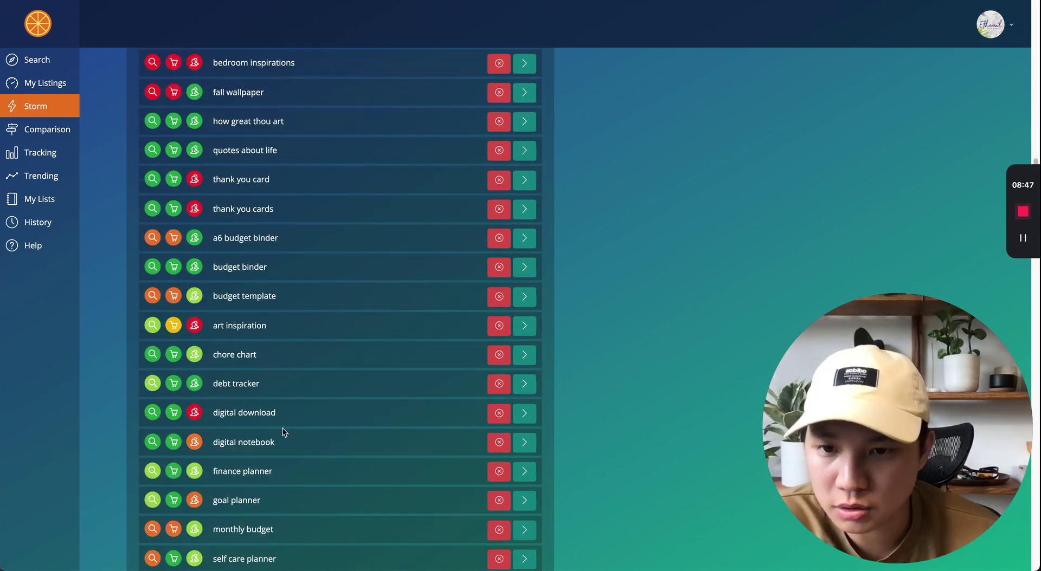
{"action": "scroll", "coordinate": [218, 358], "scroll_direction": "down", "scroll_amount": 10}
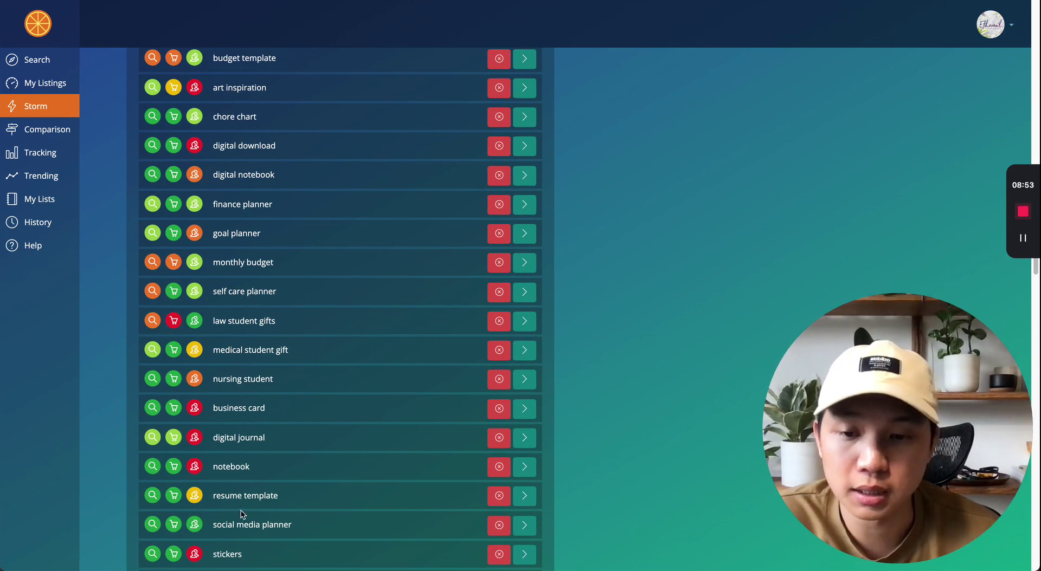
{"action": "scroll", "coordinate": [234, 501], "scroll_direction": "down", "scroll_amount": 3}
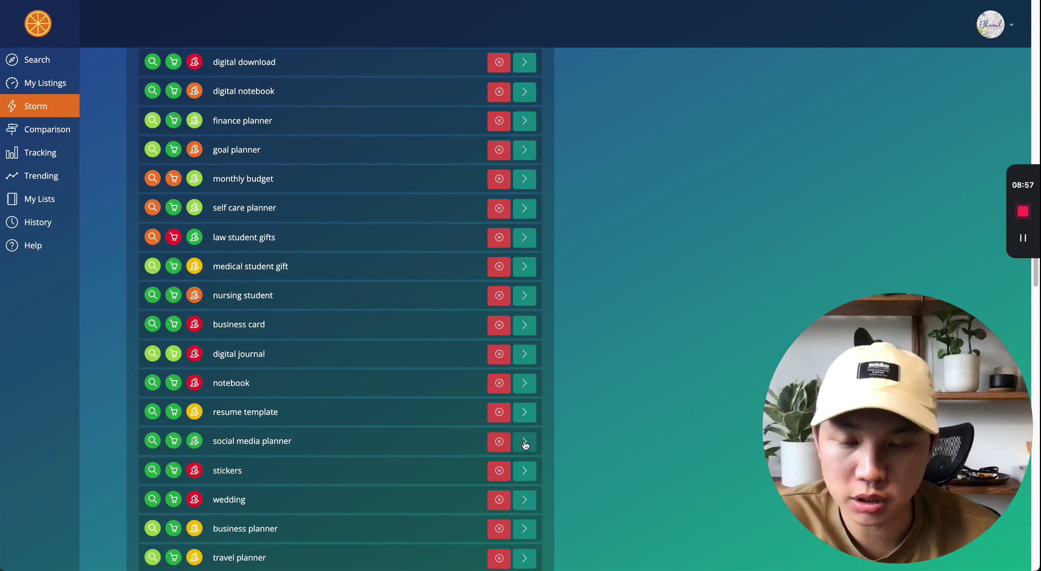
{"action": "scroll", "coordinate": [333, 386], "scroll_direction": "down", "scroll_amount": 4}
{"action": "scroll", "coordinate": [333, 386], "scroll_direction": "down", "scroll_amount": 4}
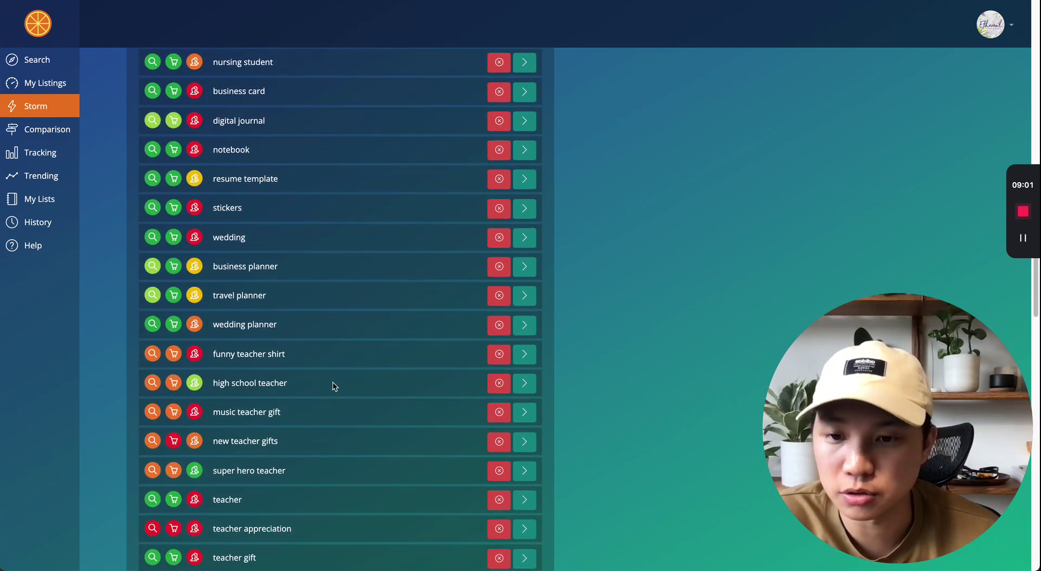
Step: Check the competition for "business planner" and take it out of the suggestions
{"action": "scroll", "coordinate": [297, 395], "scroll_direction": "down", "scroll_amount": 2}
{"action": "mouse_move", "coordinate": [188, 169]}
{"action": "left_click", "coordinate": [499, 168]}
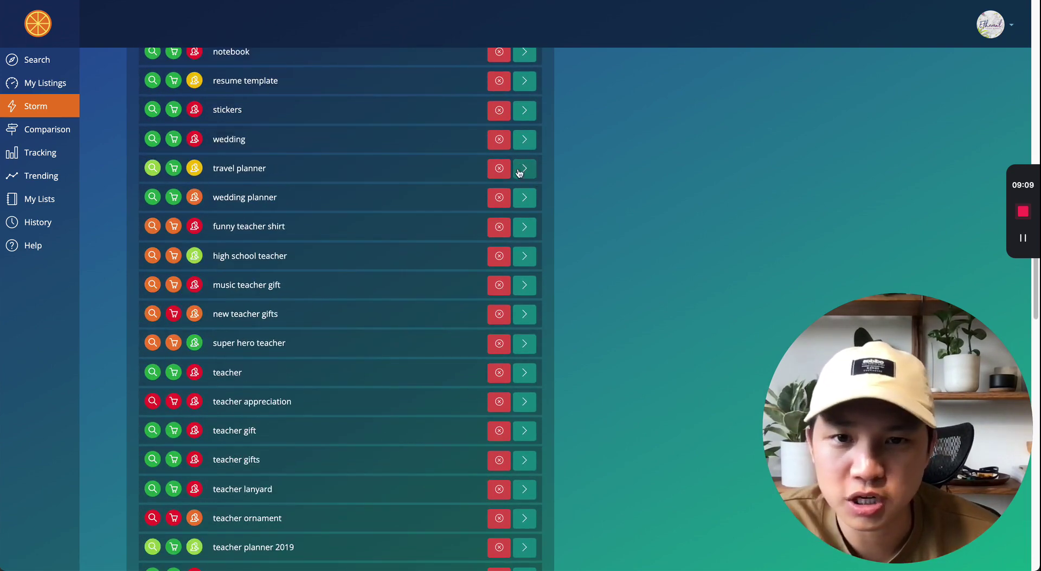
Step: Check the search figure of "travel planner" and add the keyword to the bucket
{"action": "double_click", "coordinate": [239, 170]}
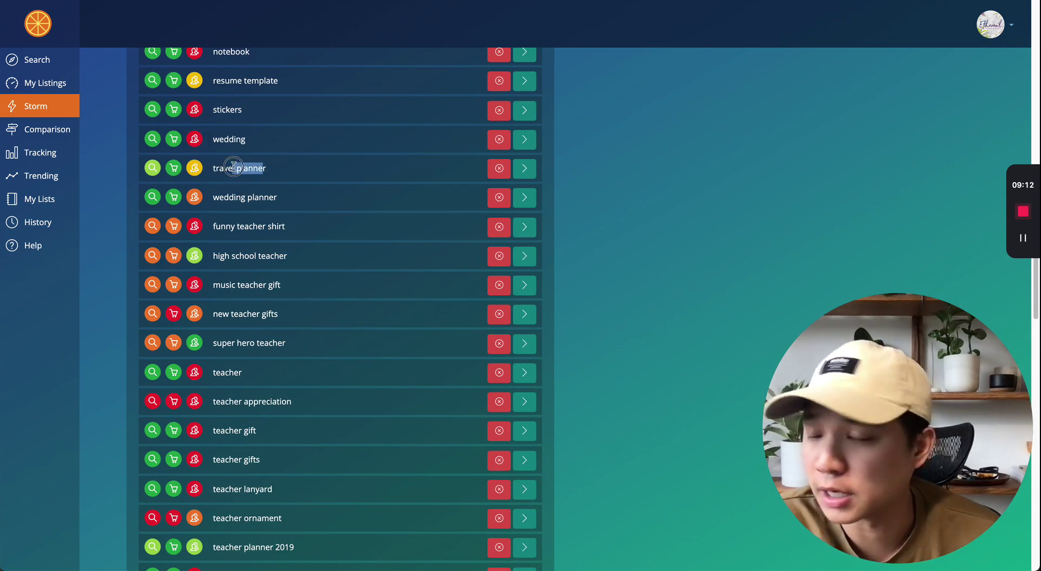
{"action": "left_click_drag", "start_coordinate": [263, 172], "coordinate": [158, 174]}
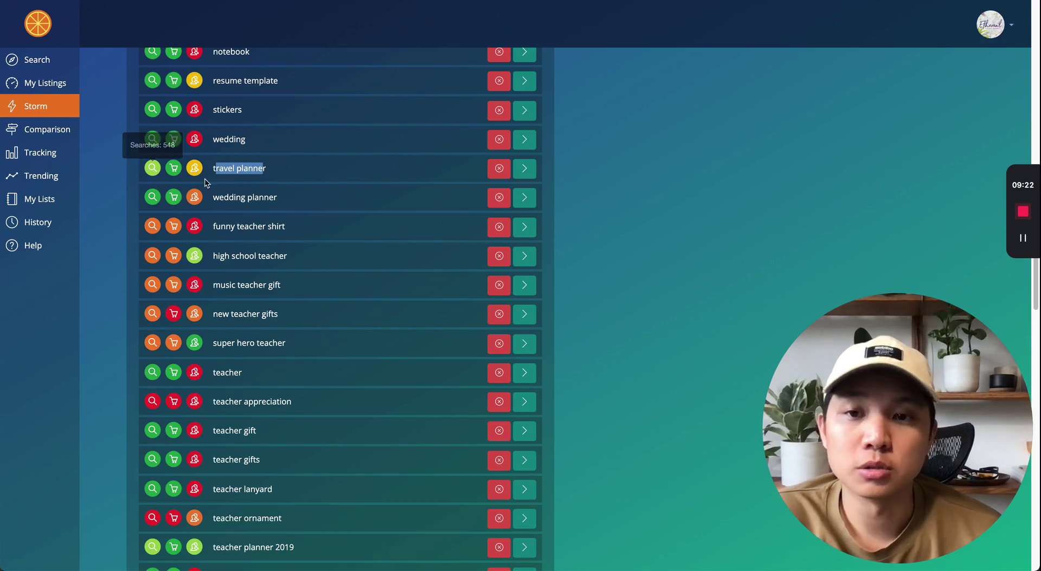
{"action": "left_click", "coordinate": [151, 172]}
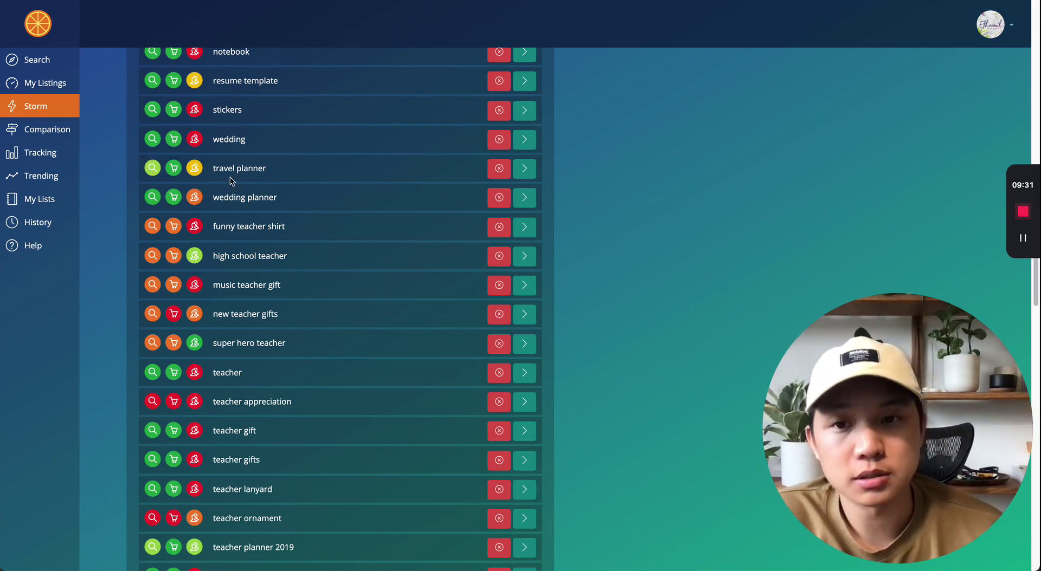
{"action": "left_click", "coordinate": [528, 170]}
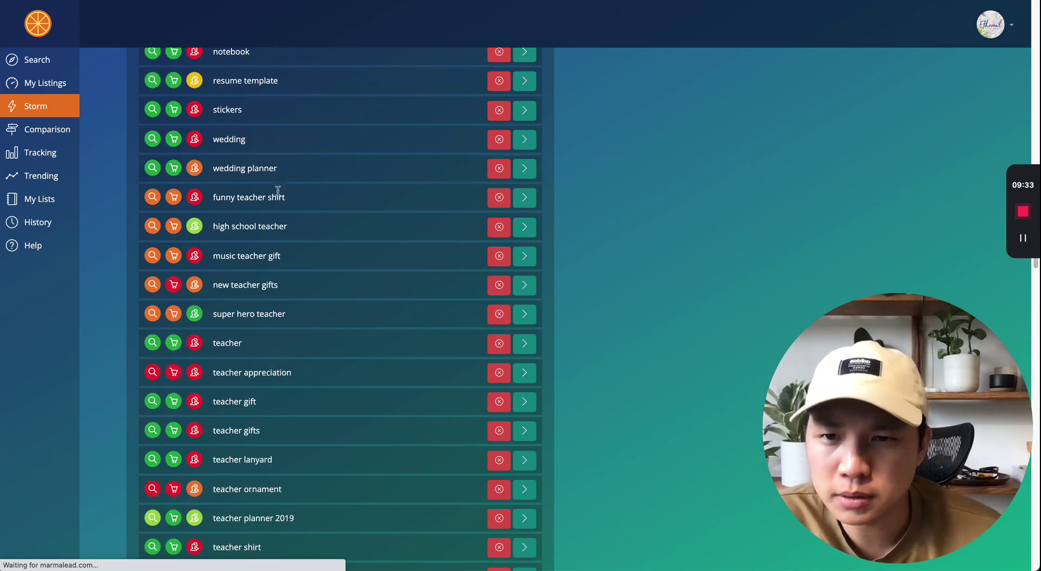
Step: Examine the suggestion "teacher planner 2019" and check the competition figure of "workout planner" further down the list
{"action": "scroll", "coordinate": [279, 320], "scroll_direction": "down", "scroll_amount": 5}
{"action": "left_click_drag", "start_coordinate": [213, 255], "coordinate": [260, 248]}
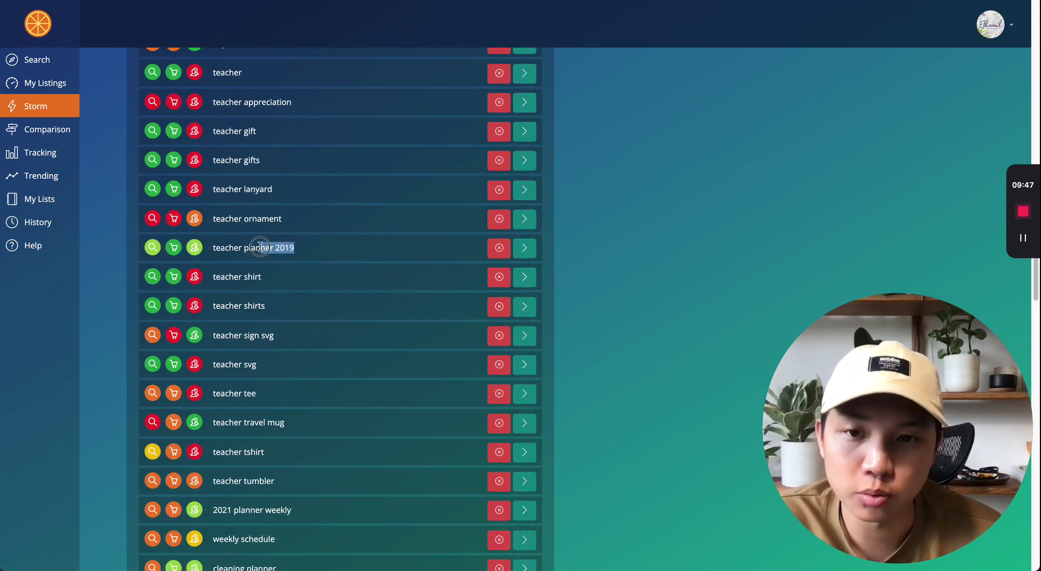
{"action": "left_click", "coordinate": [236, 247]}
{"action": "double_click", "coordinate": [287, 248]}
{"action": "left_click", "coordinate": [223, 248]}
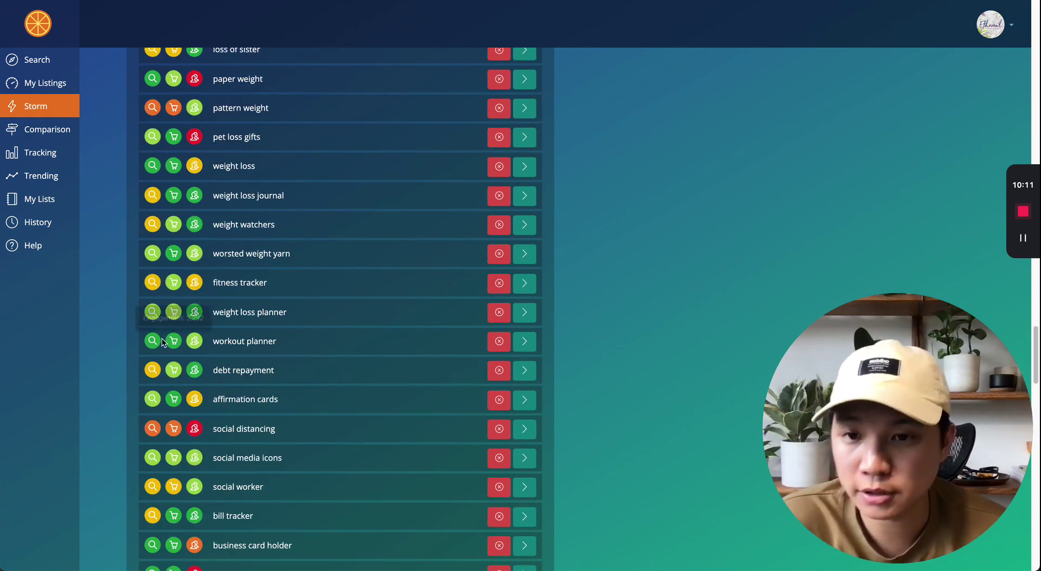
{"action": "mouse_move", "coordinate": [195, 342]}
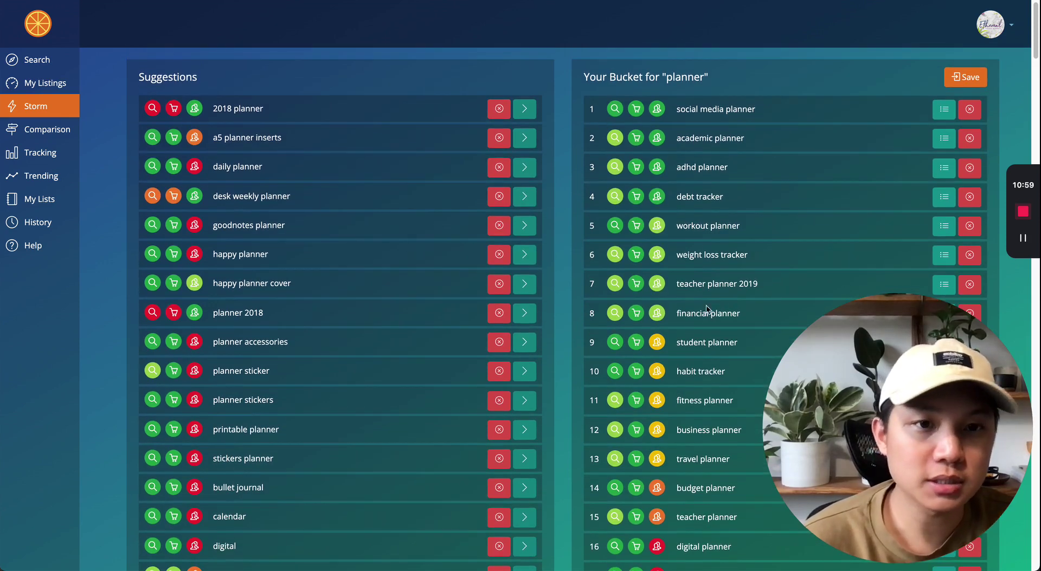
Step: Save the "planner" bucket, reopen that storm from the storm overview, and look over its bucket keywords
{"action": "left_click", "coordinate": [975, 78]}
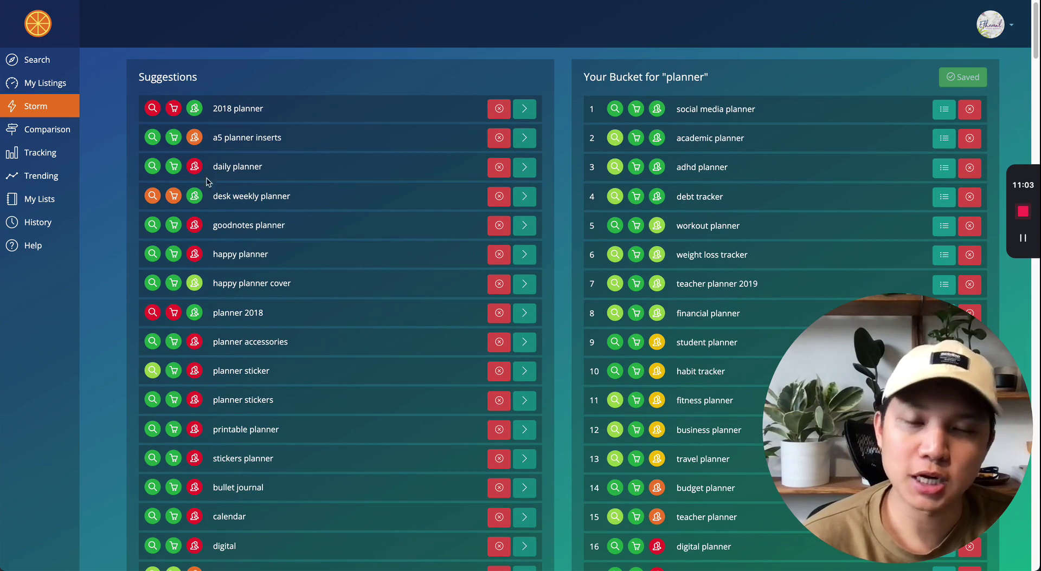
{"action": "left_click", "coordinate": [61, 113]}
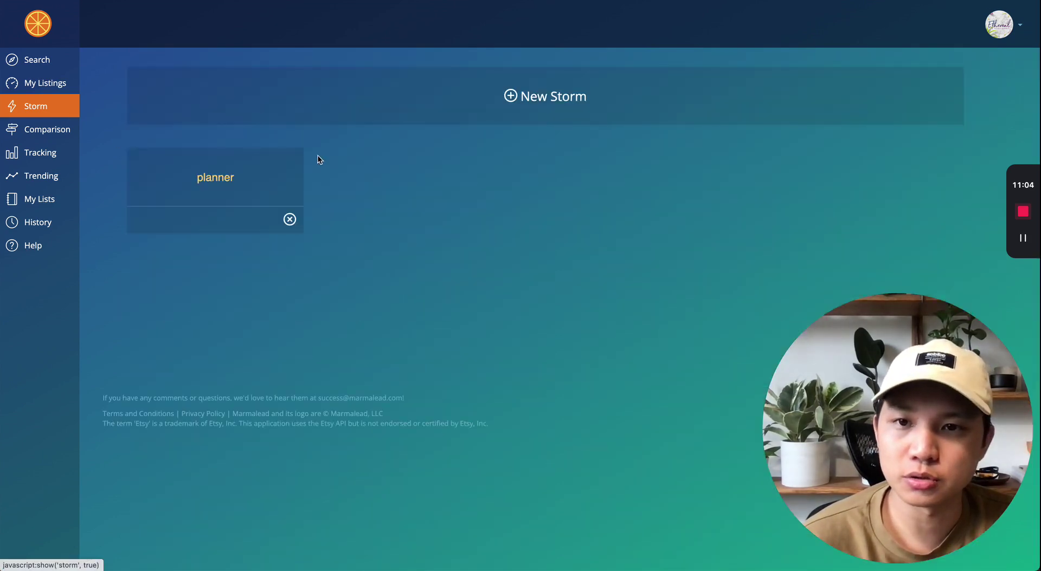
{"action": "left_click", "coordinate": [236, 192]}
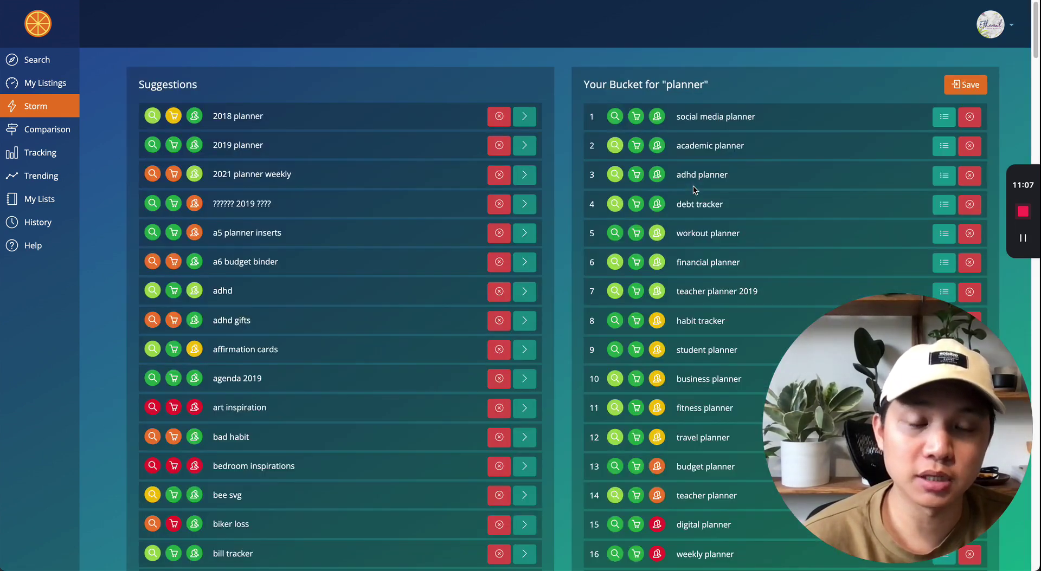
{"action": "scroll", "coordinate": [721, 325], "scroll_direction": "down", "scroll_amount": 2}
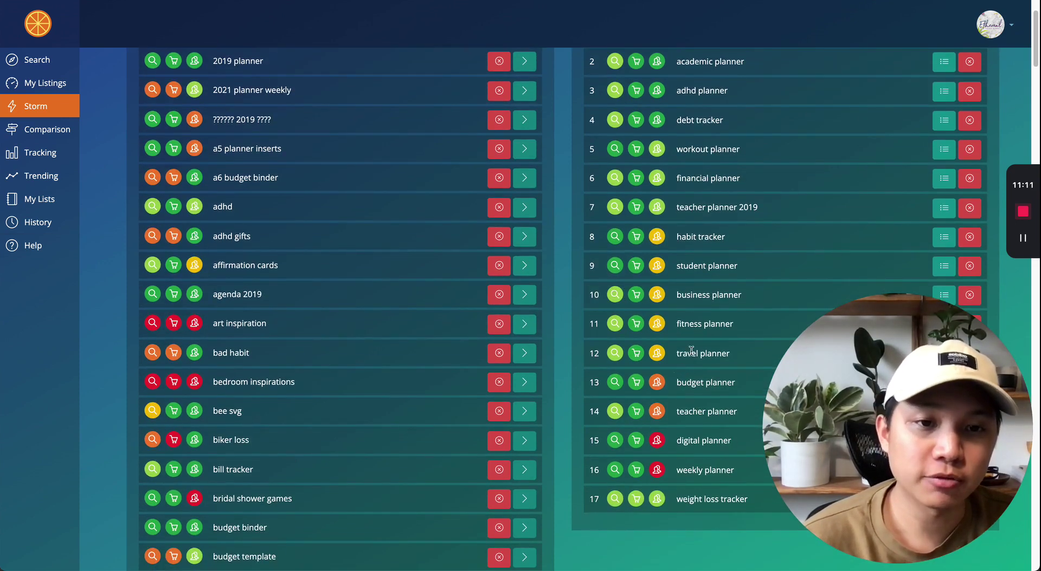
{"action": "scroll", "coordinate": [694, 348], "scroll_direction": "up", "scroll_amount": 2}
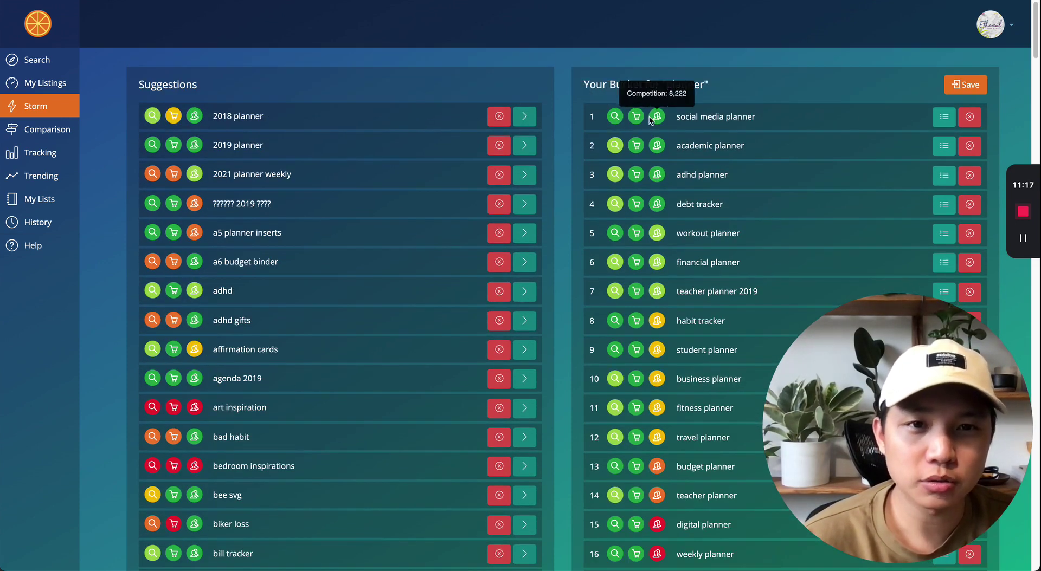
Step: Compare the search and competition figures of "social media planner" and "academic planner" in the bucket
{"action": "mouse_move", "coordinate": [616, 120]}
{"action": "mouse_move", "coordinate": [657, 119]}
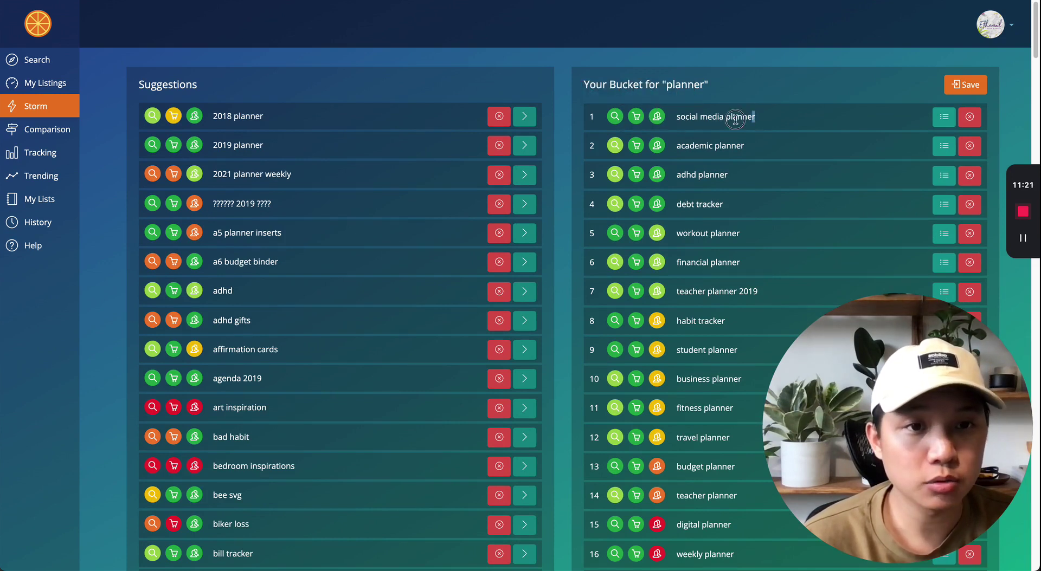
{"action": "left_click", "coordinate": [675, 124]}
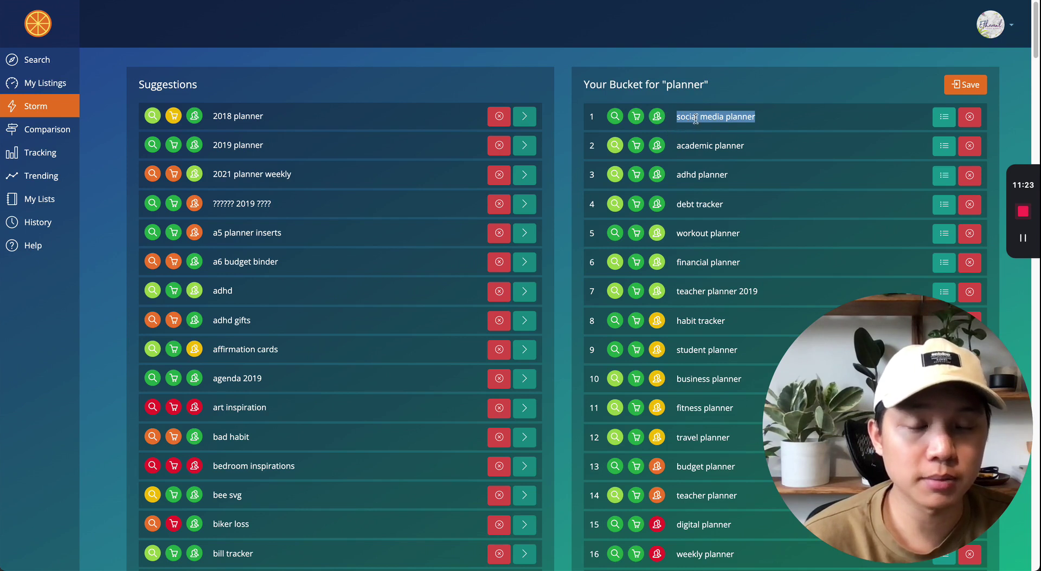
{"action": "left_click_drag", "start_coordinate": [698, 117], "coordinate": [714, 147]}
{"action": "left_click", "coordinate": [696, 145]}
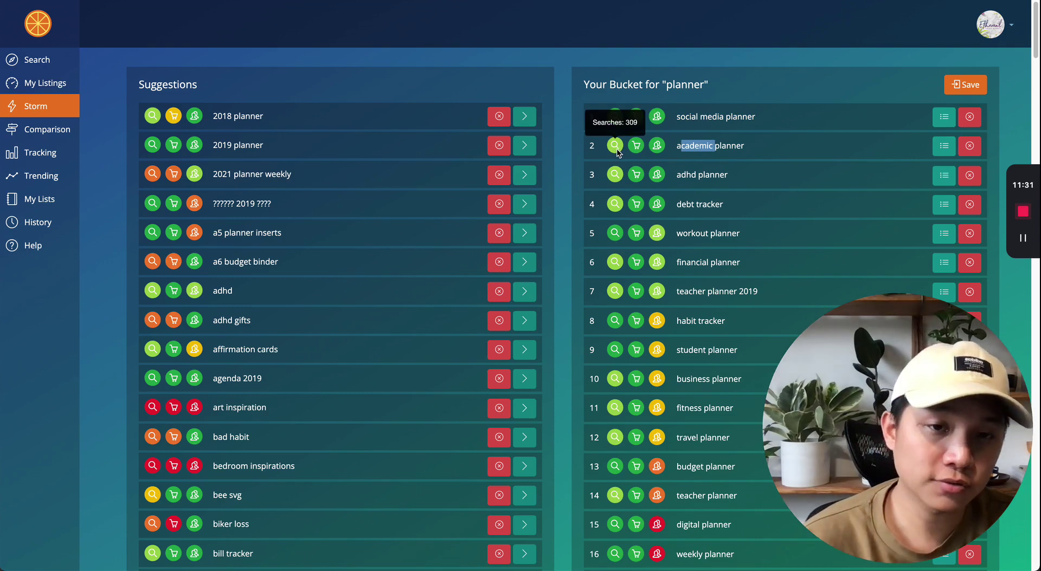
{"action": "mouse_move", "coordinate": [657, 149]}
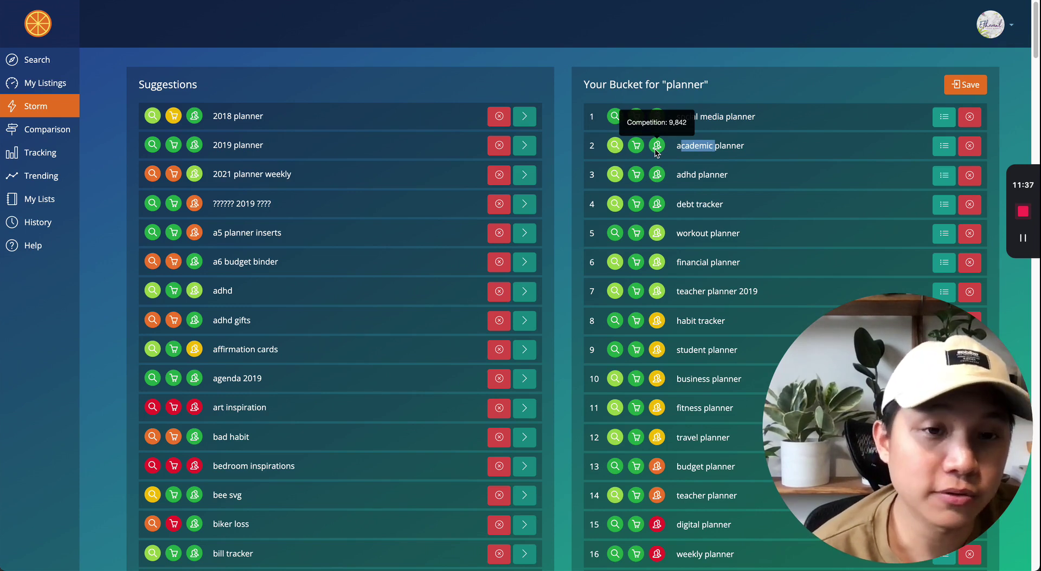
{"action": "mouse_move", "coordinate": [660, 120]}
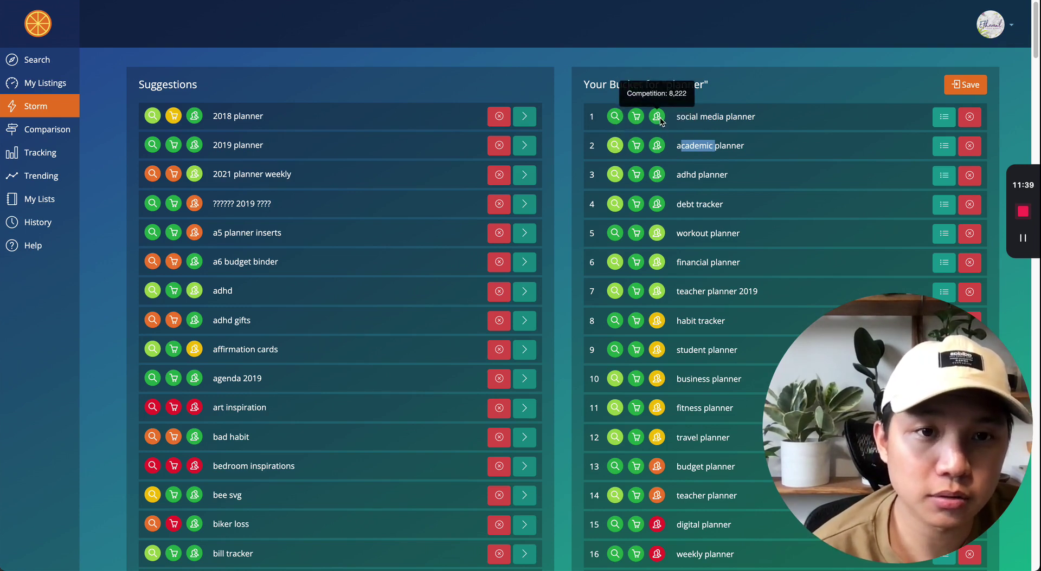
{"action": "left_click", "coordinate": [690, 113]}
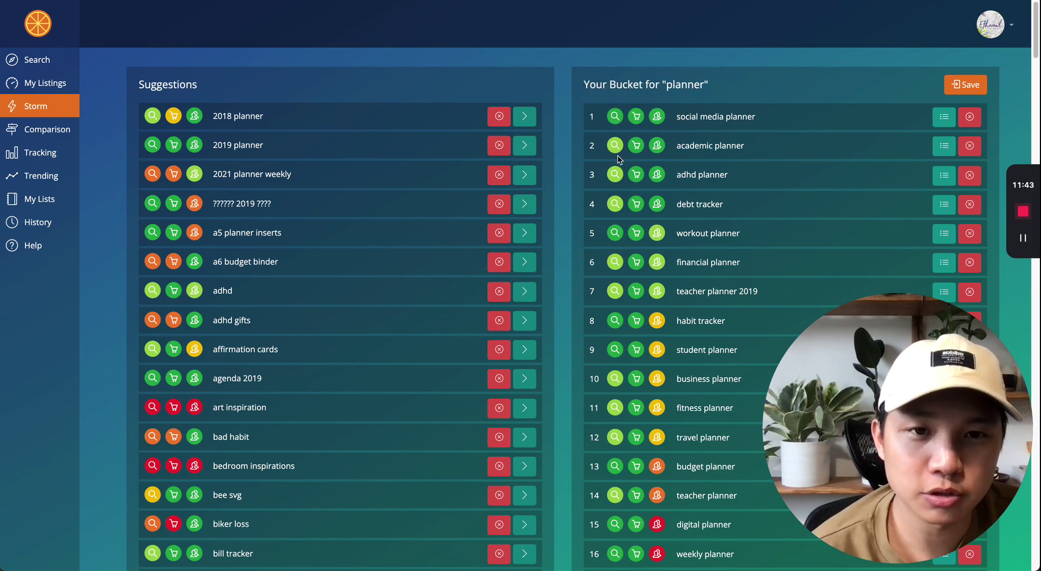
{"action": "mouse_move", "coordinate": [616, 151]}
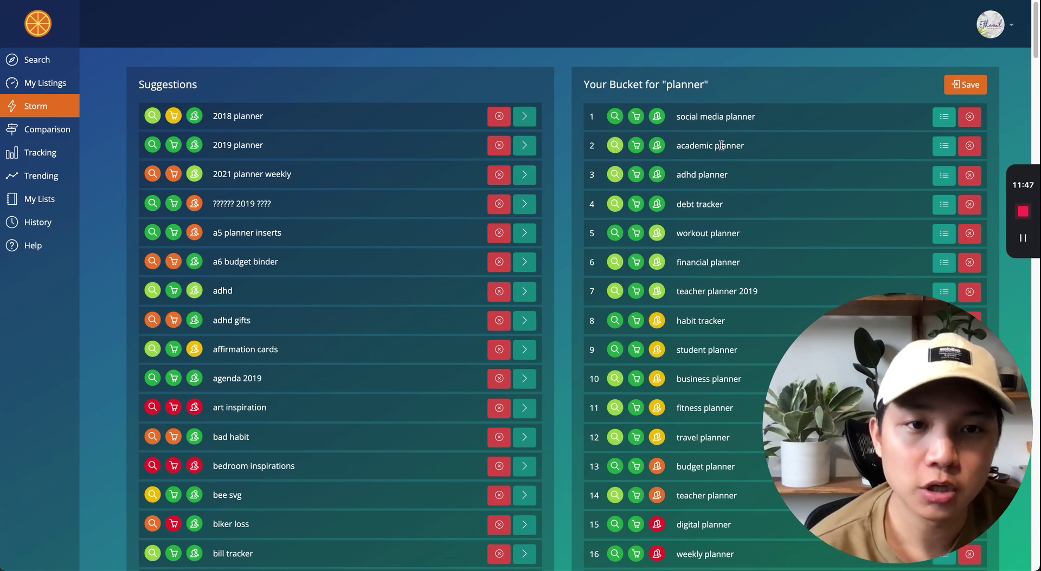
{"action": "left_click_drag", "start_coordinate": [750, 151], "coordinate": [676, 147]}
{"action": "left_click", "coordinate": [750, 117]}
{"action": "left_click_drag", "start_coordinate": [781, 118], "coordinate": [693, 120]}
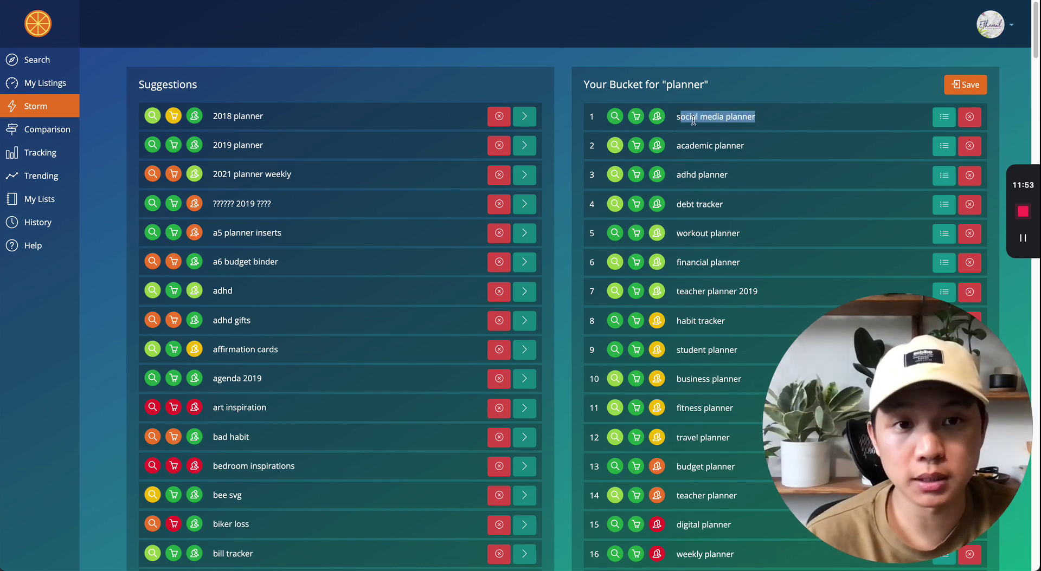
{"action": "left_click", "coordinate": [708, 146]}
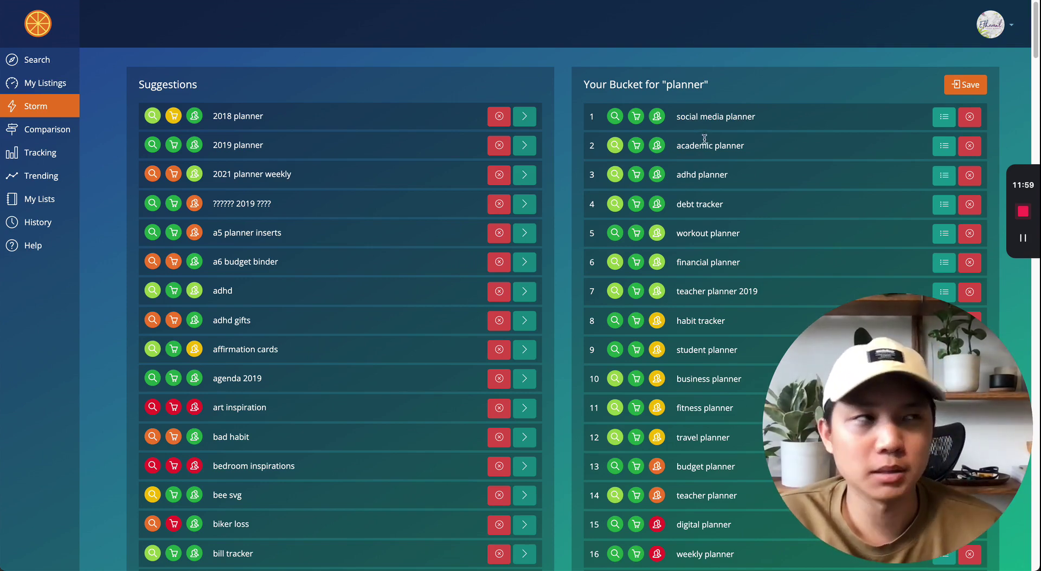
{"action": "left_click_drag", "start_coordinate": [747, 117], "coordinate": [676, 115]}
{"action": "left_click", "coordinate": [739, 116]}
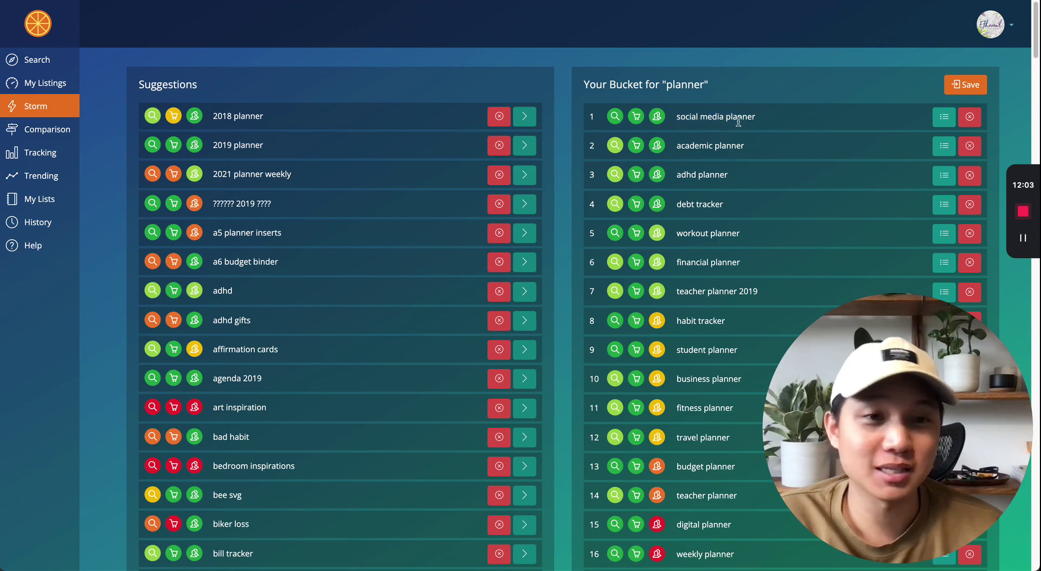
Step: Check the search figure of "workout planner" and review the bucket keywords from "social media planner" down to "weight loss tracker"
{"action": "scroll", "coordinate": [747, 162], "scroll_direction": "down", "scroll_amount": 1}
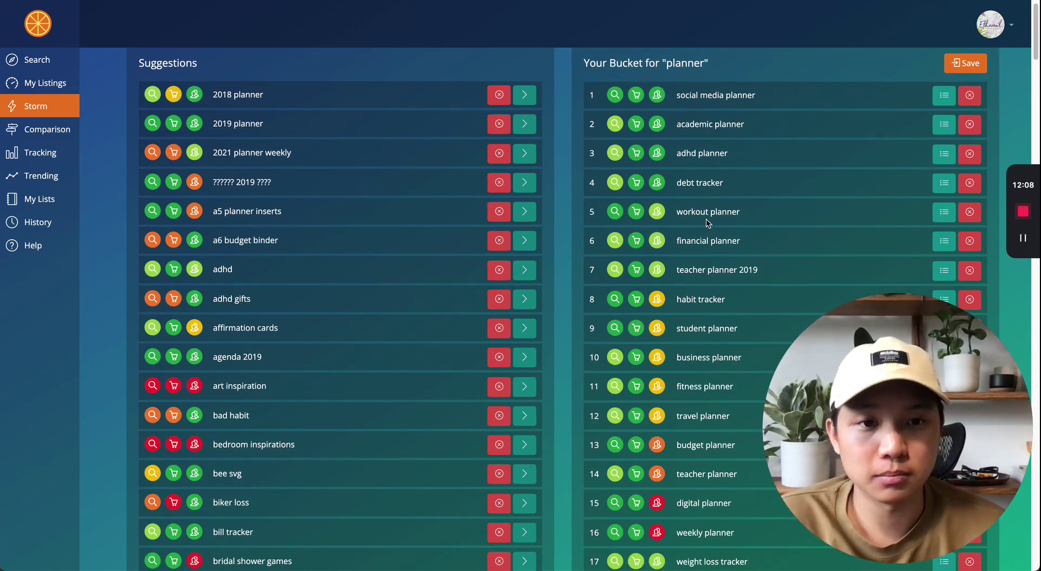
{"action": "mouse_move", "coordinate": [622, 212]}
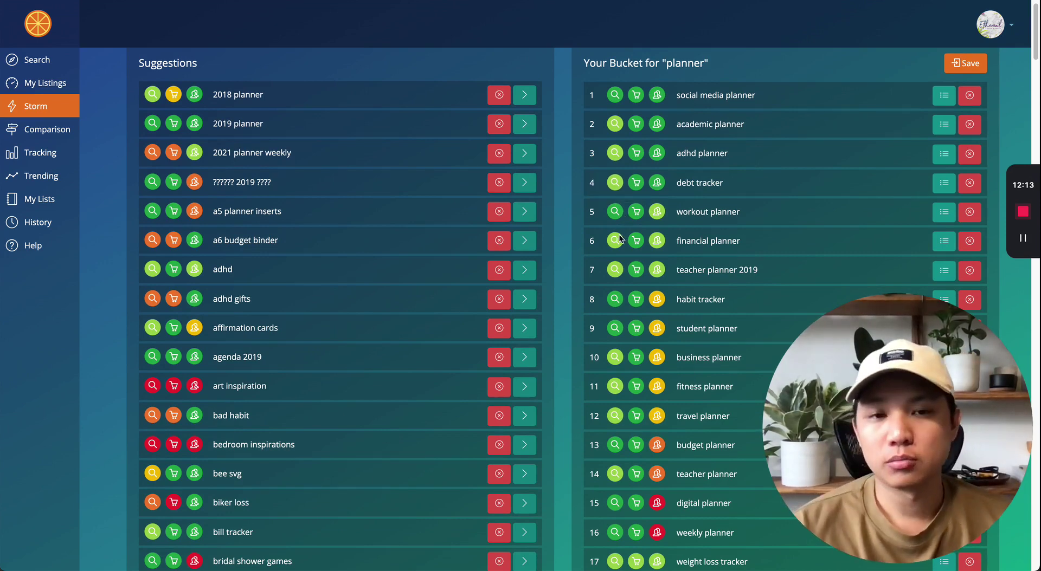
{"action": "scroll", "coordinate": [105, 247], "scroll_direction": "up", "scroll_amount": 1}
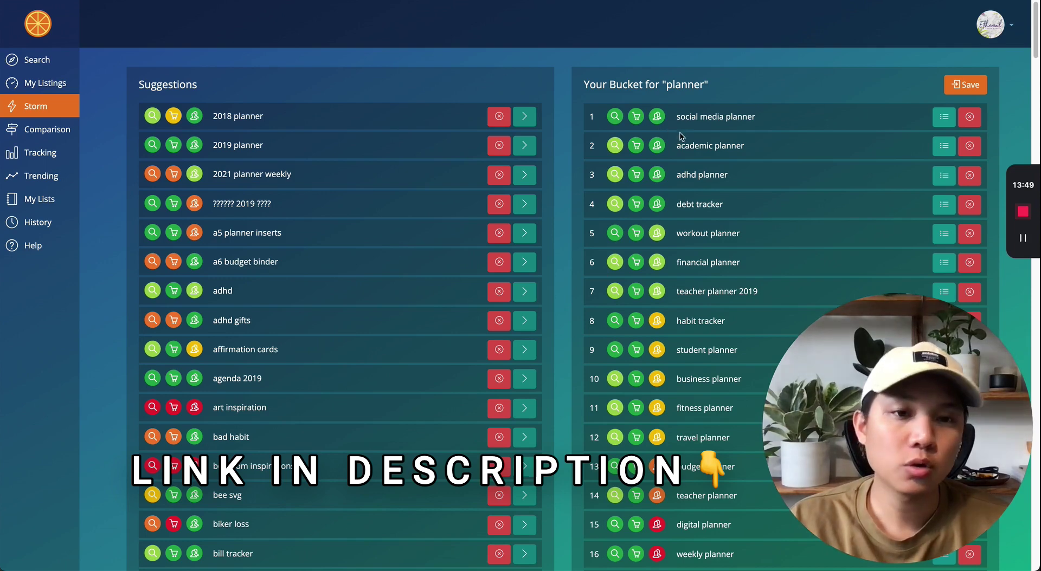
{"action": "left_click_drag", "start_coordinate": [700, 117], "coordinate": [771, 115]}
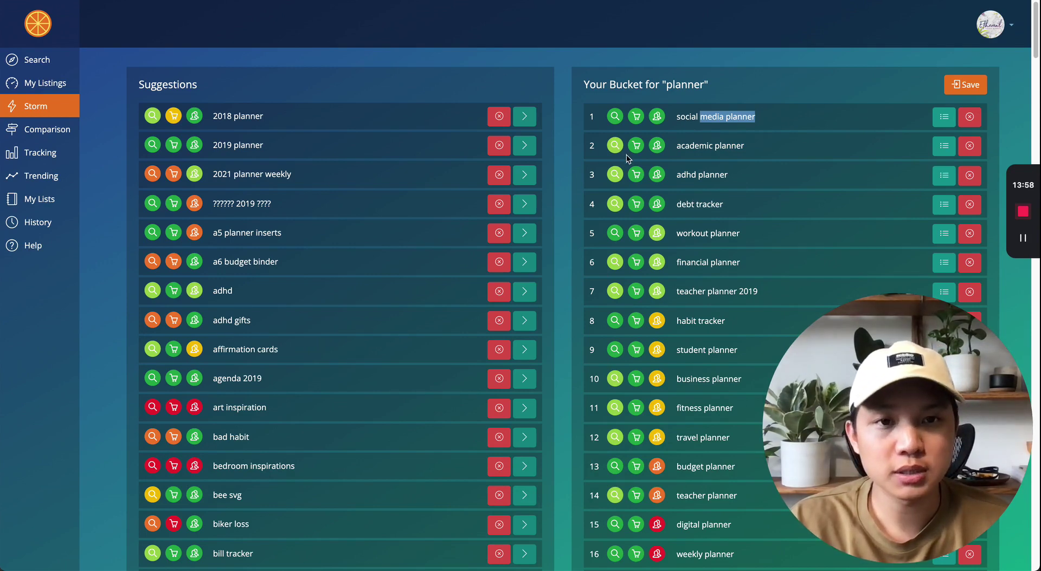
{"action": "left_click", "coordinate": [749, 113]}
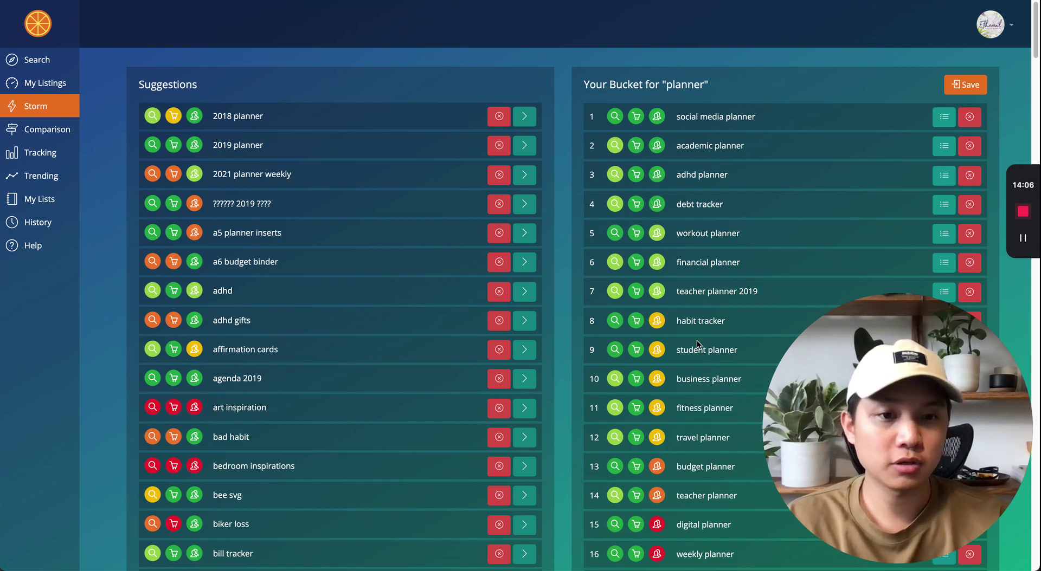
{"action": "scroll", "coordinate": [715, 109], "scroll_direction": "down", "scroll_amount": 3}
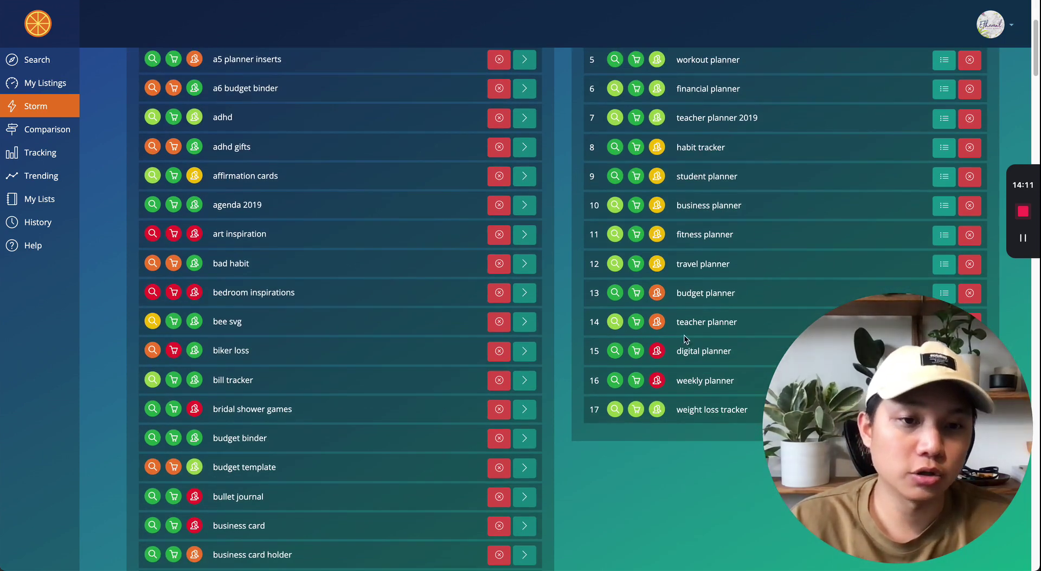